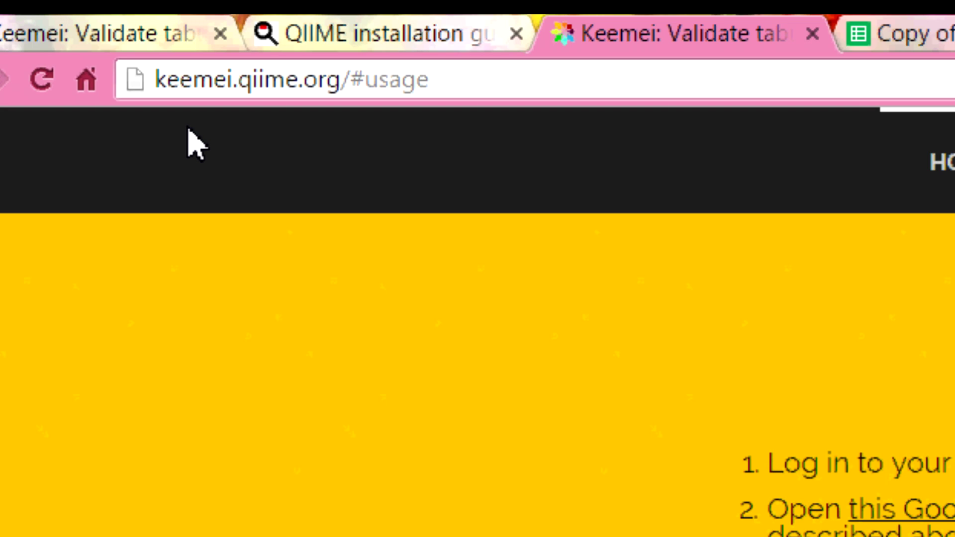
Scroll the keemei.qiime.org usage page down to the 'Validating your data' section
scroll(210, 299, down, 5)
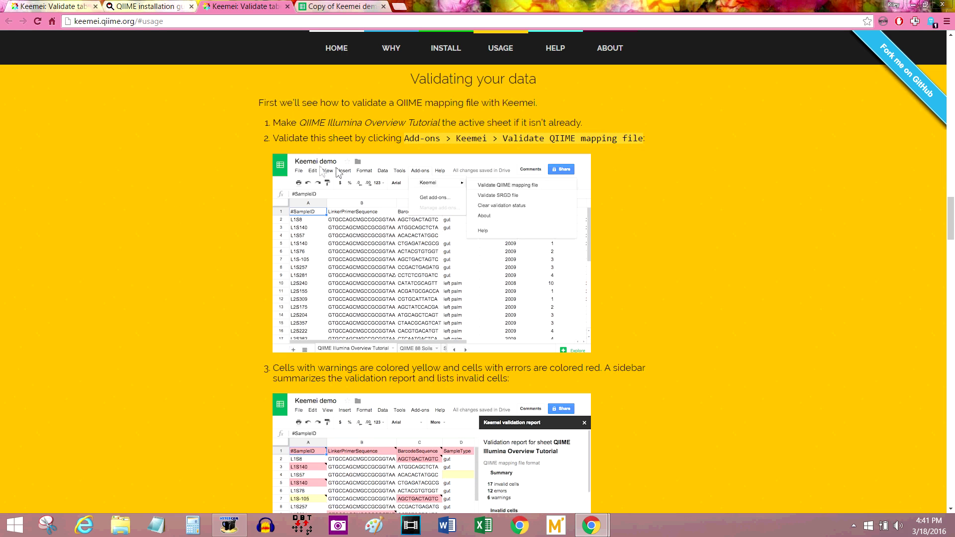
Switch to the 'Copy of Keemei demo' spreadsheet in its browser tab
click(351, 6)
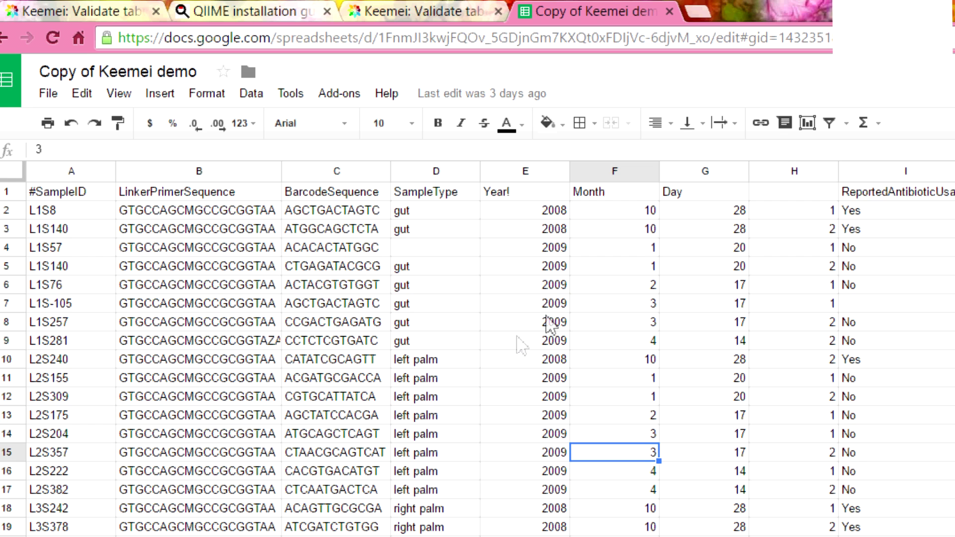
Run Keemei's Validate QIIME mapping file on the tutorial sheet and read flagged-cell notes like C7
click(339, 94)
mouse_move(351, 127)
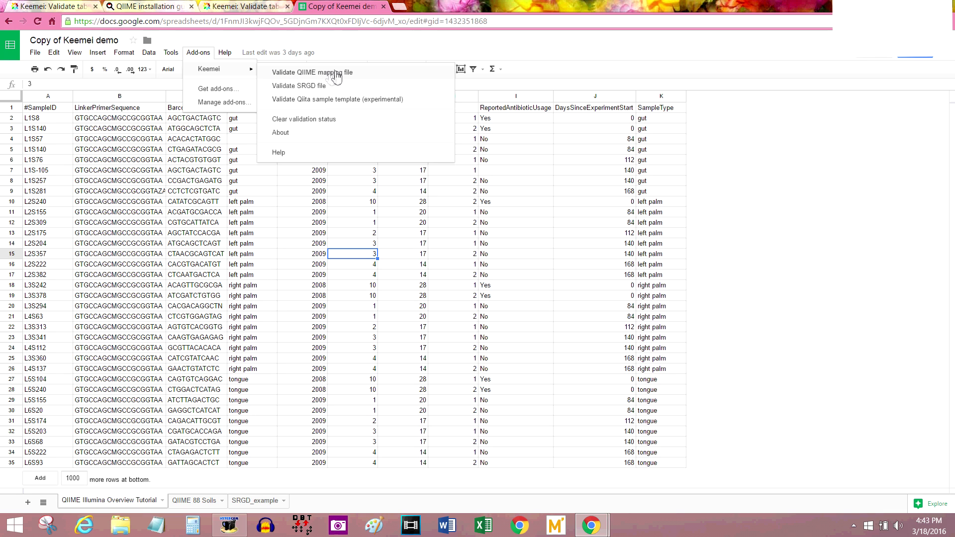
click(351, 72)
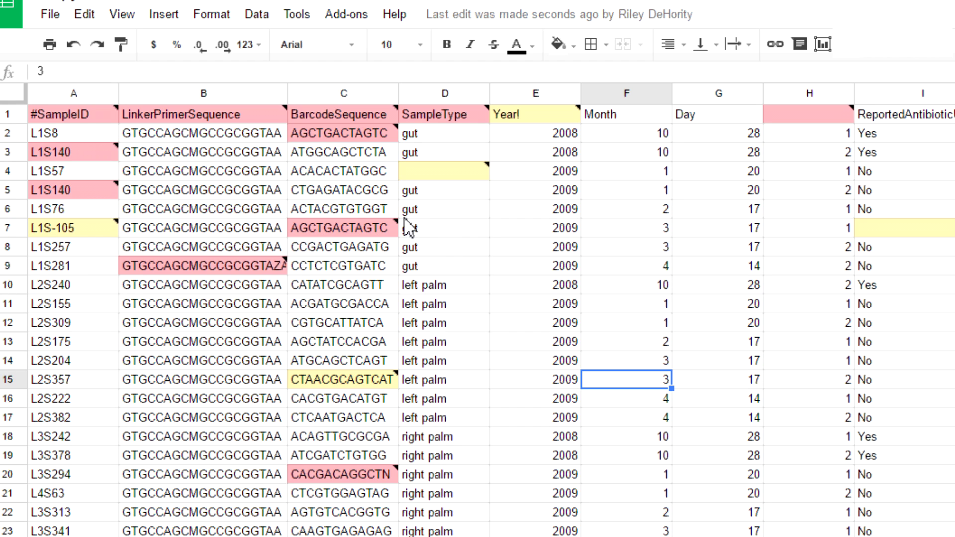
mouse_move(398, 229)
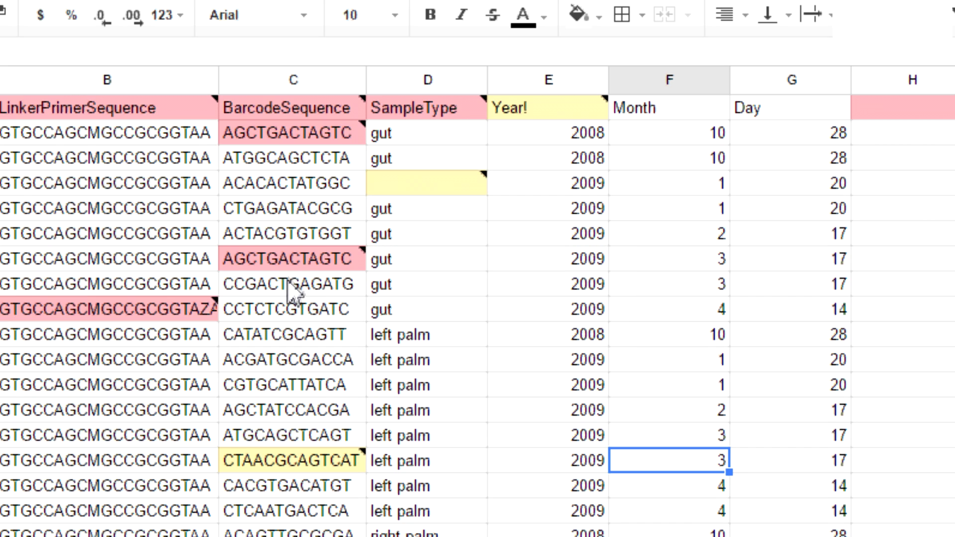
mouse_move(288, 260)
mouse_move(306, 274)
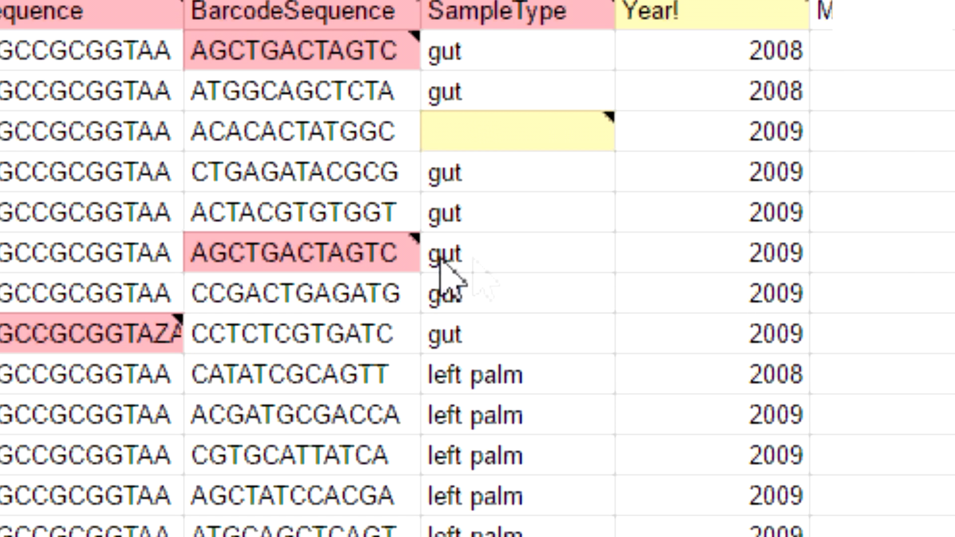
mouse_move(350, 255)
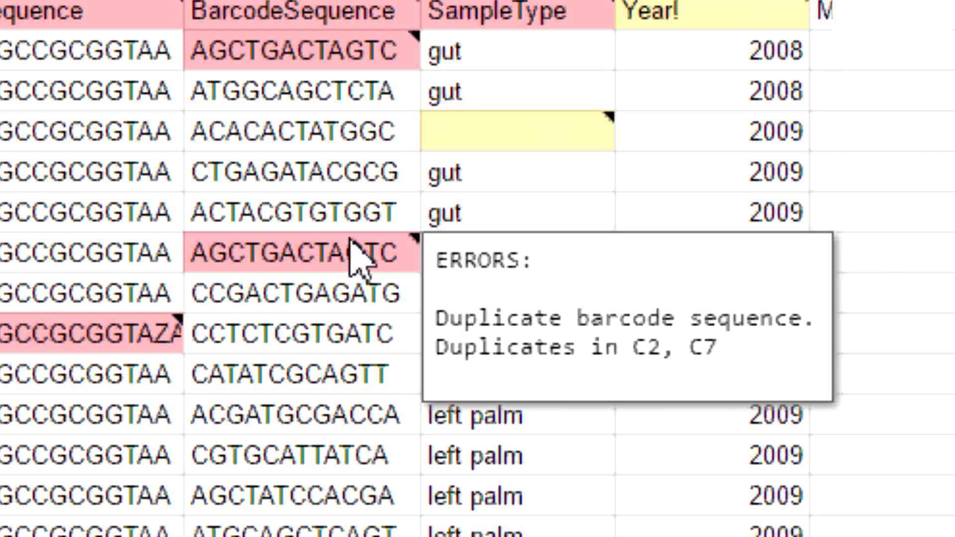
mouse_move(550, 137)
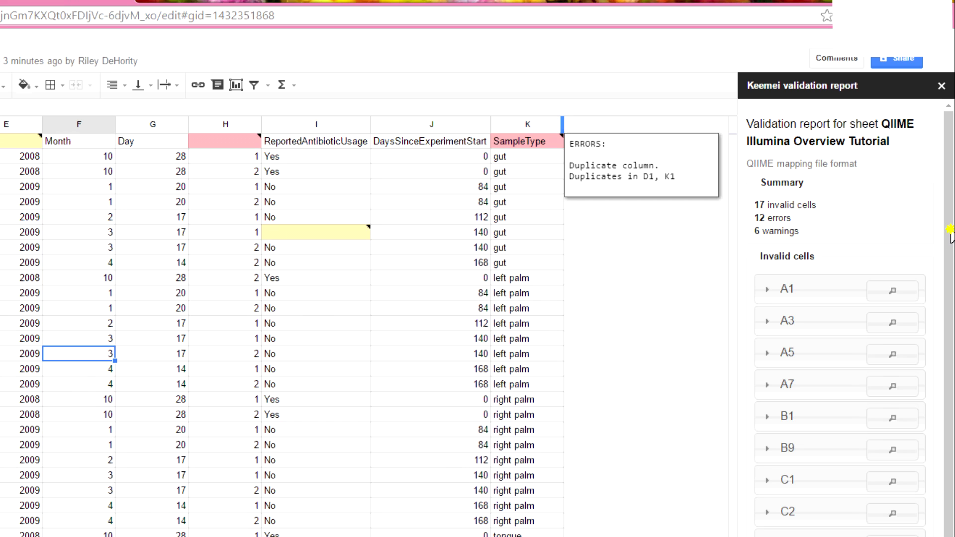
drag(951, 234, 951, 428)
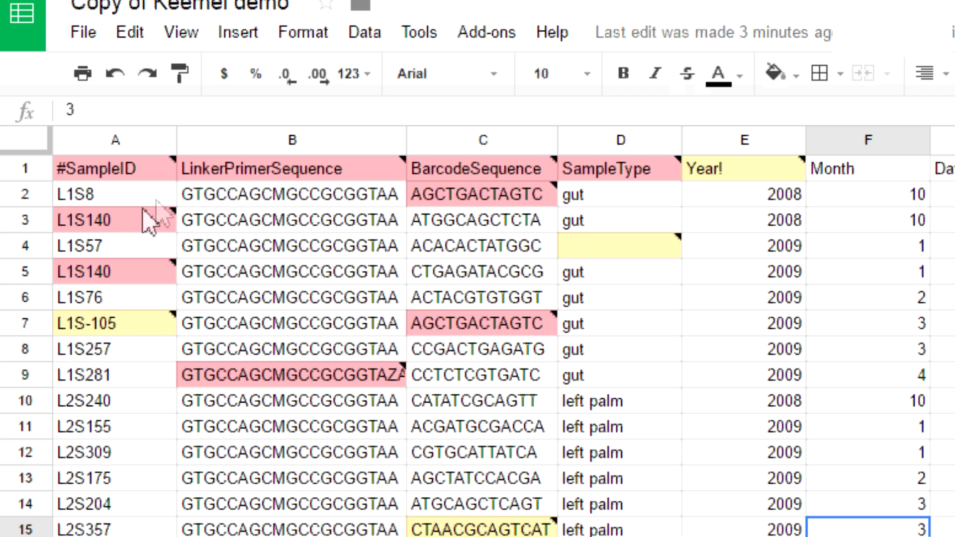
mouse_move(144, 230)
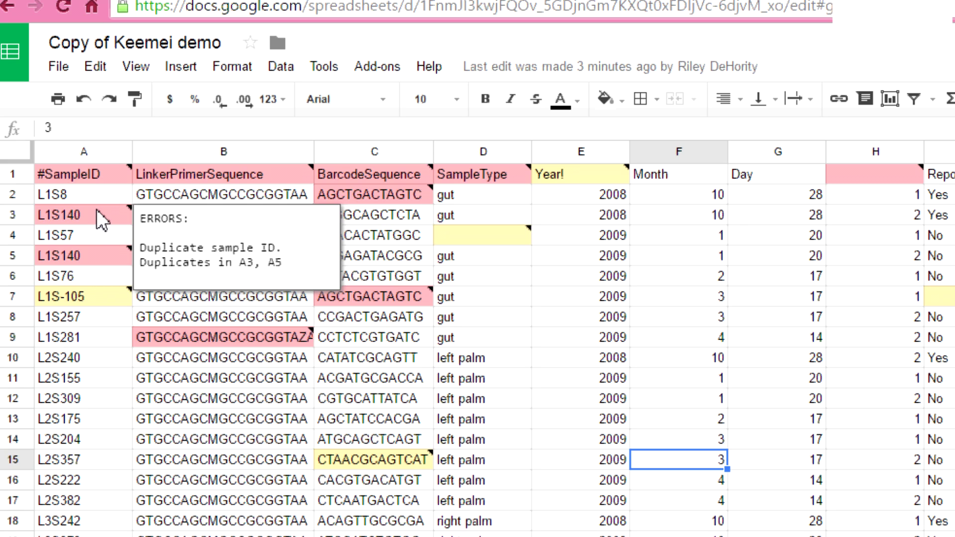
mouse_move(101, 254)
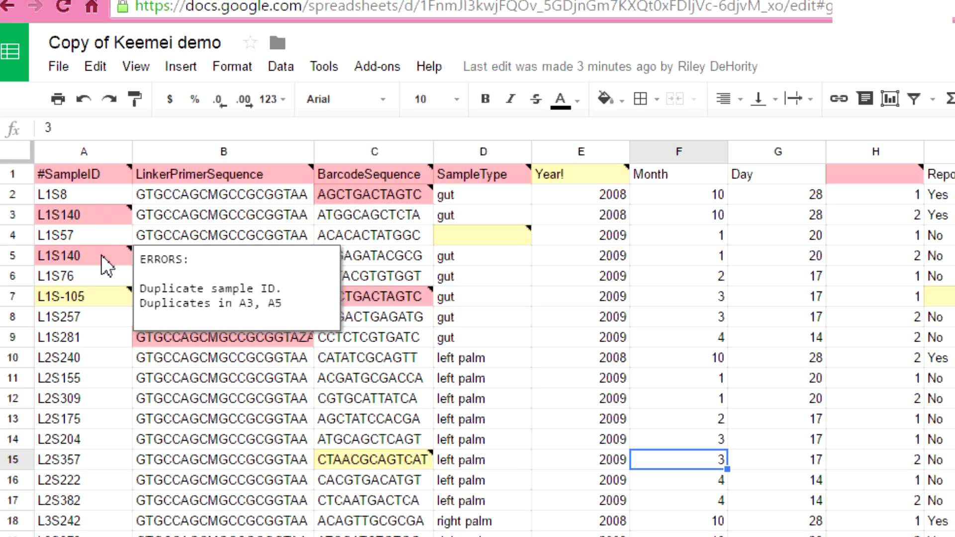
mouse_move(102, 293)
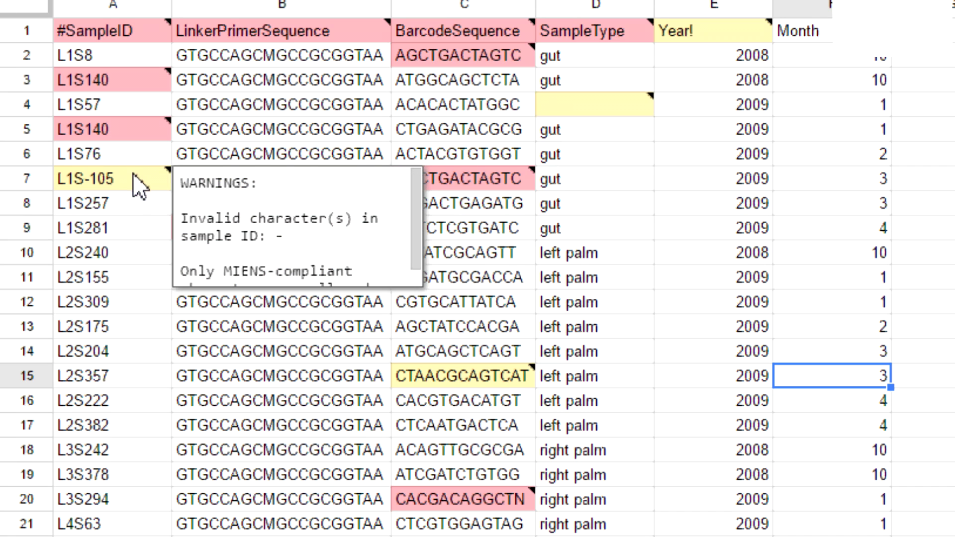
double_click(97, 183)
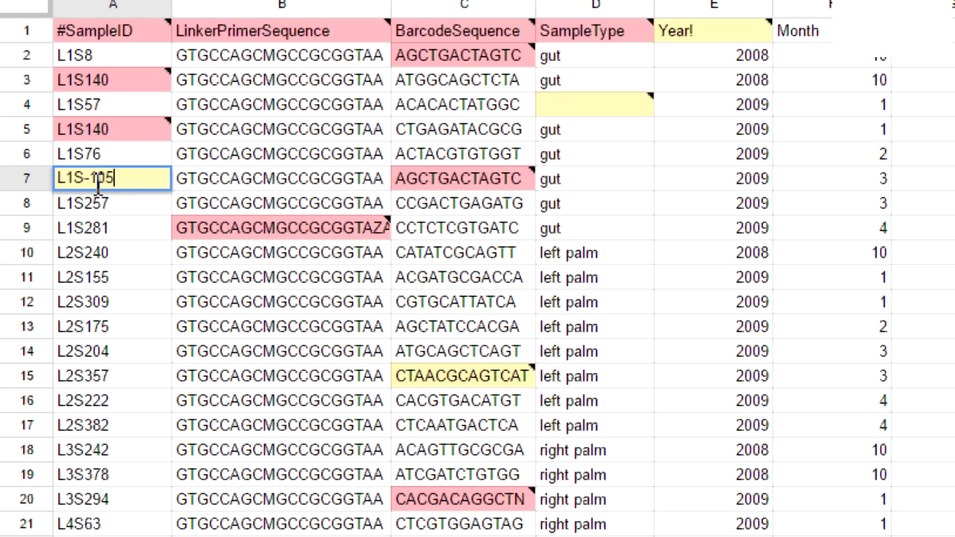
Change sample ID L1S-105 in A7 to L1S105, then revalidate as a QIIME mapping file
key(BackSpace)
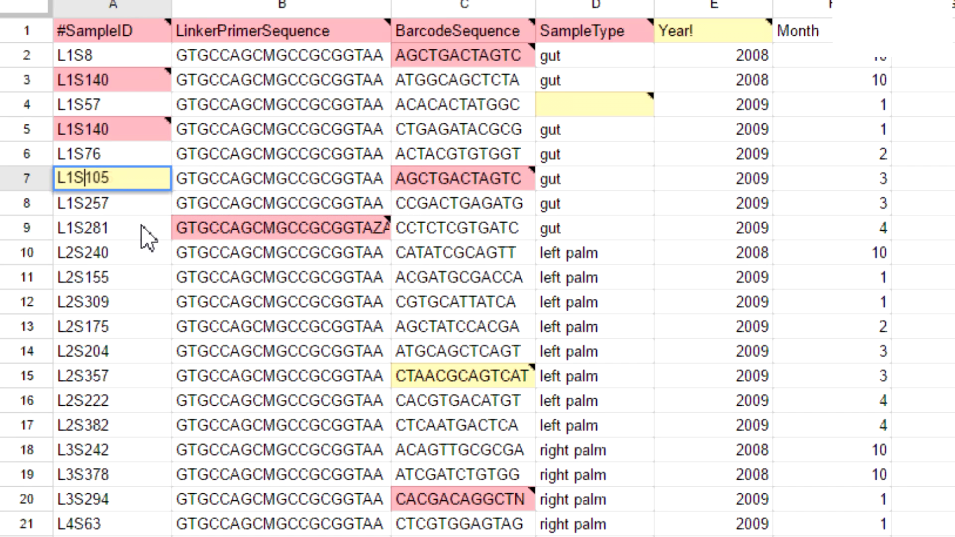
key(Return)
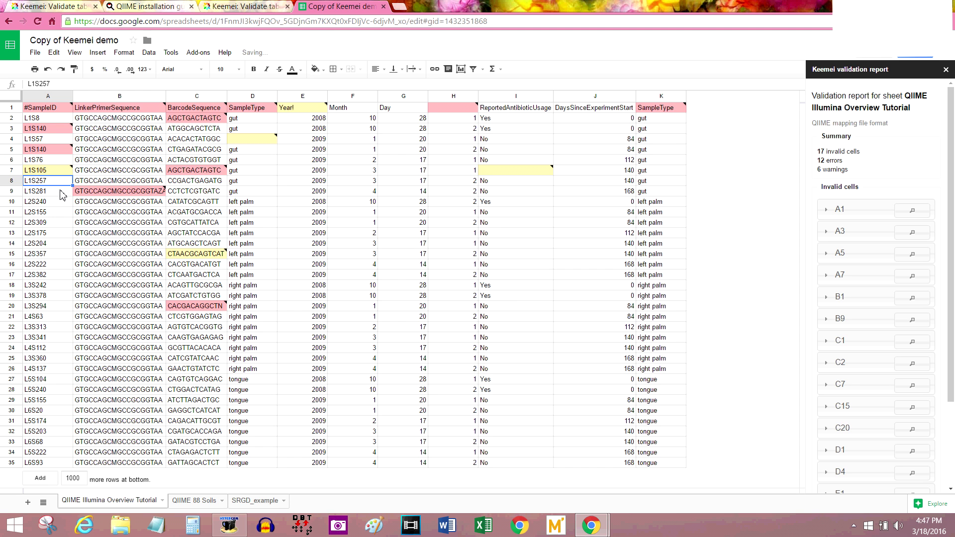
mouse_move(66, 176)
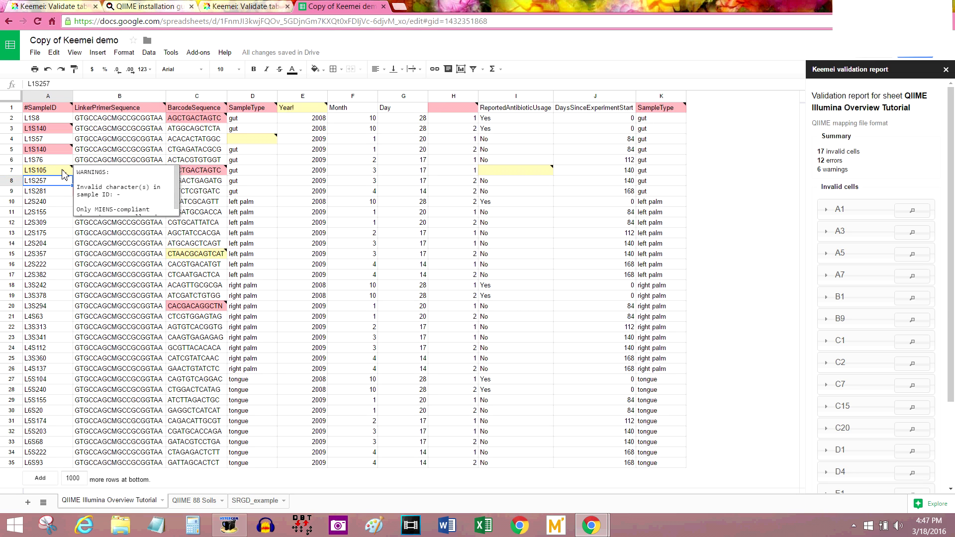
click(197, 54)
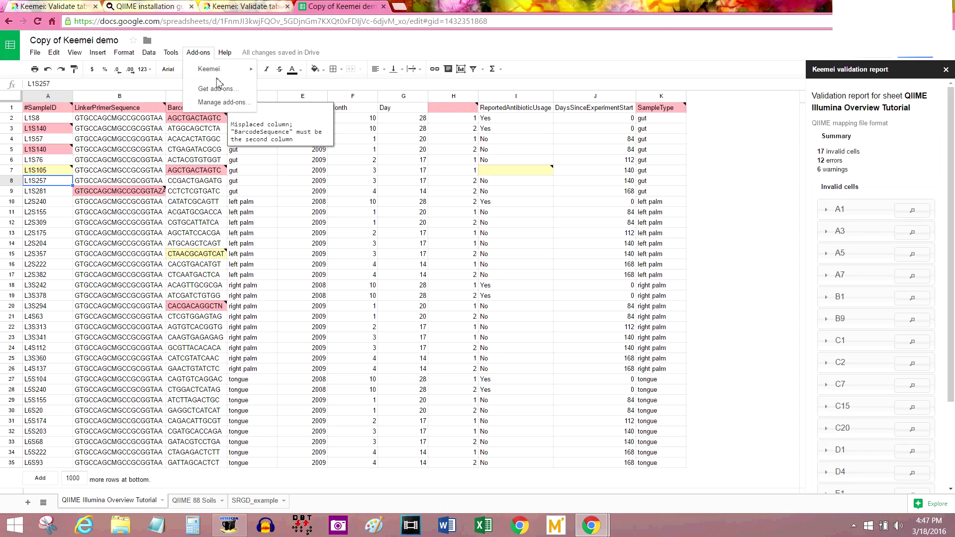
mouse_move(221, 73)
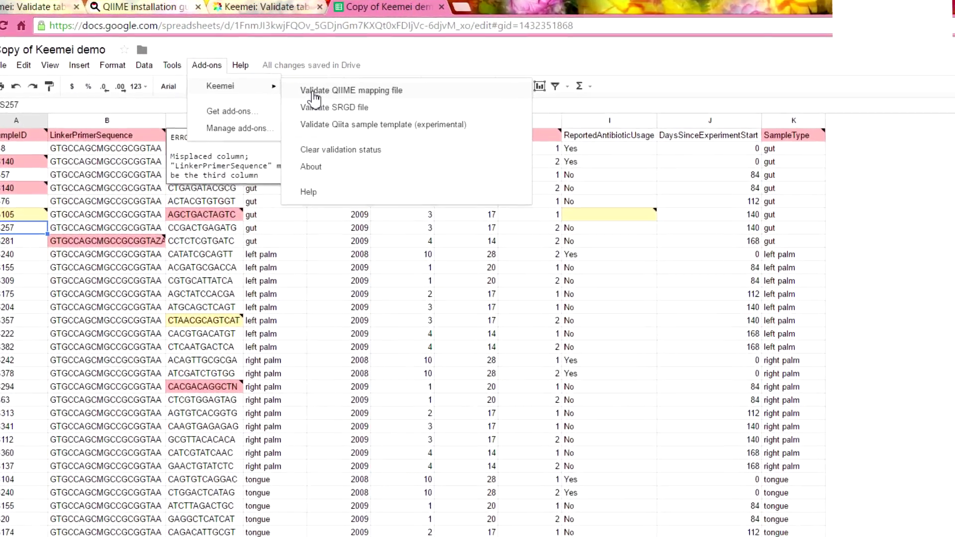
click(331, 100)
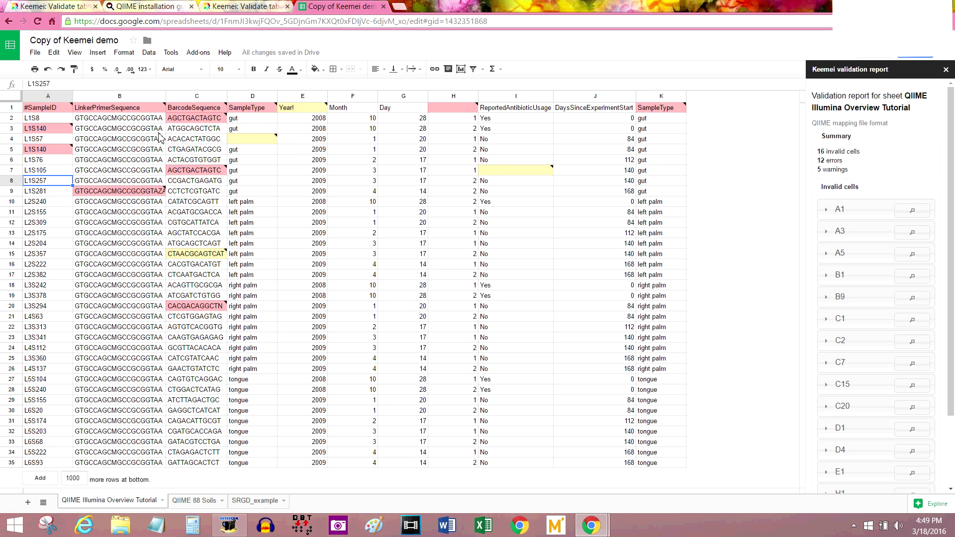
Clear Keemei's validation highlights and expand B9 in the report to see its invalid Z character
click(198, 53)
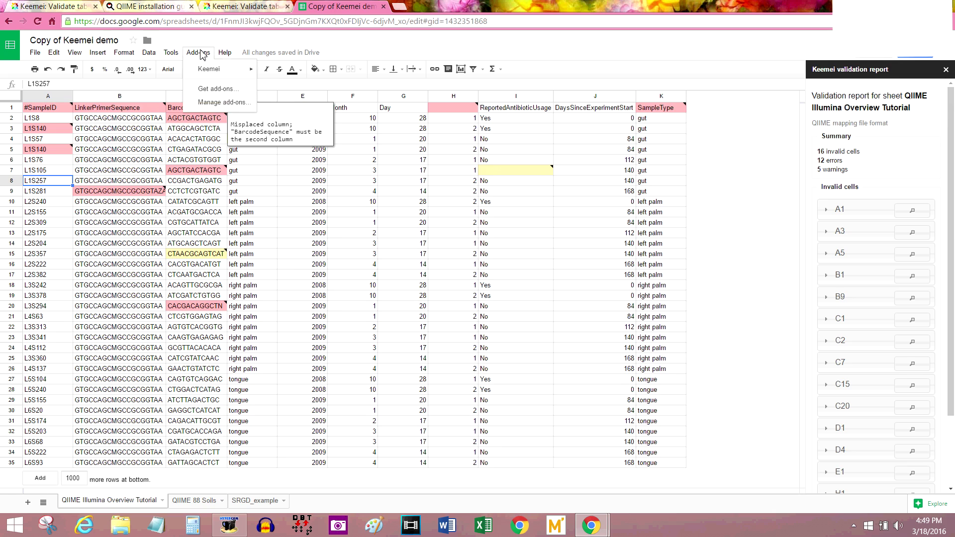
mouse_move(213, 67)
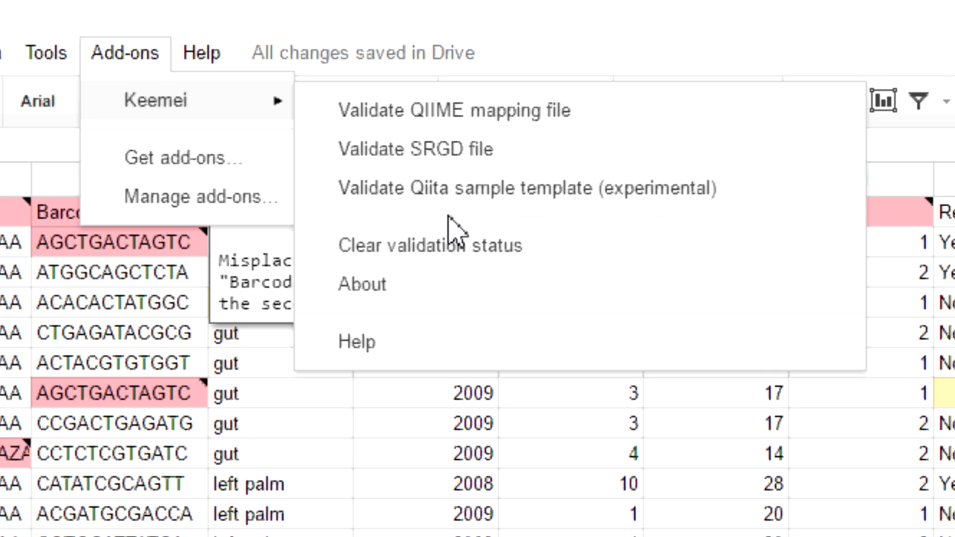
click(432, 261)
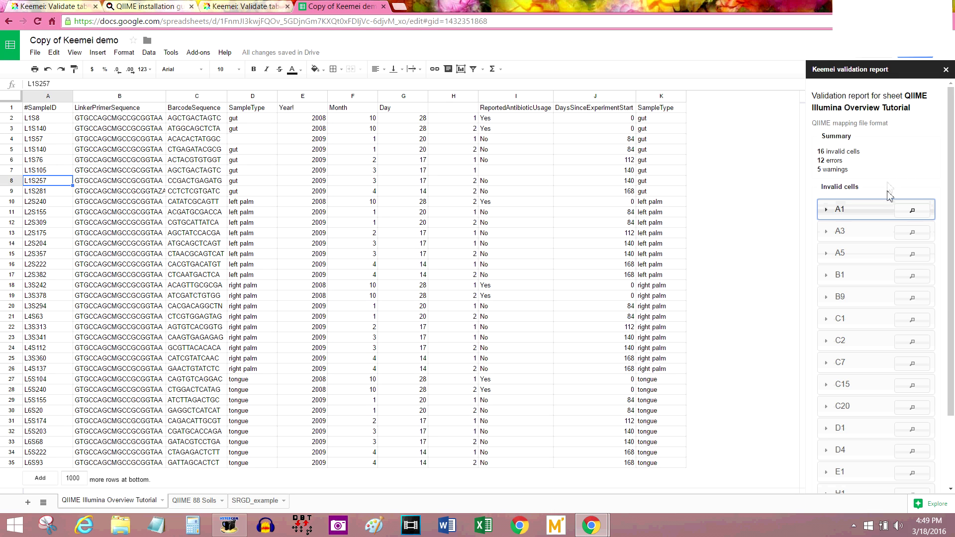
click(851, 305)
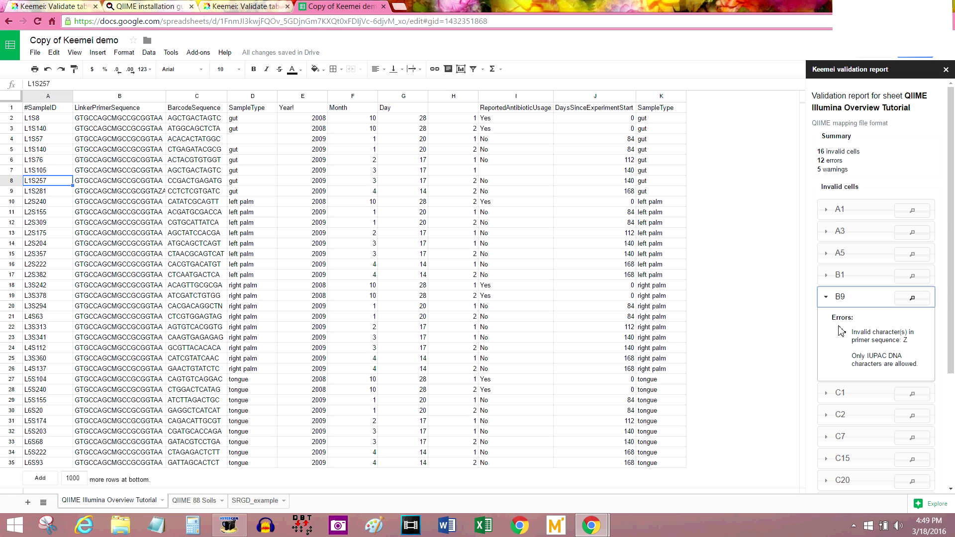
Close the validation report, switch to the QIIME 88 Soils sheet, and restore normal zoom
click(946, 70)
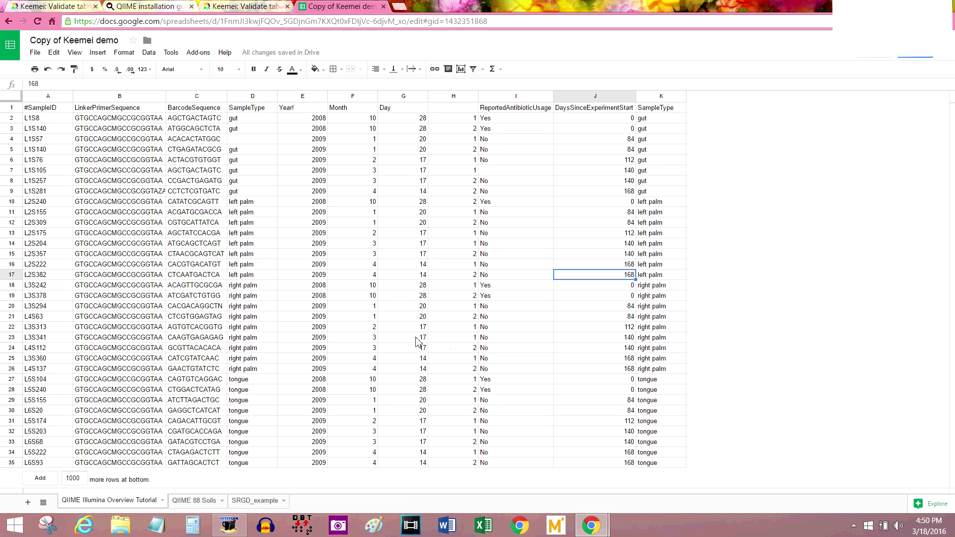
click(196, 502)
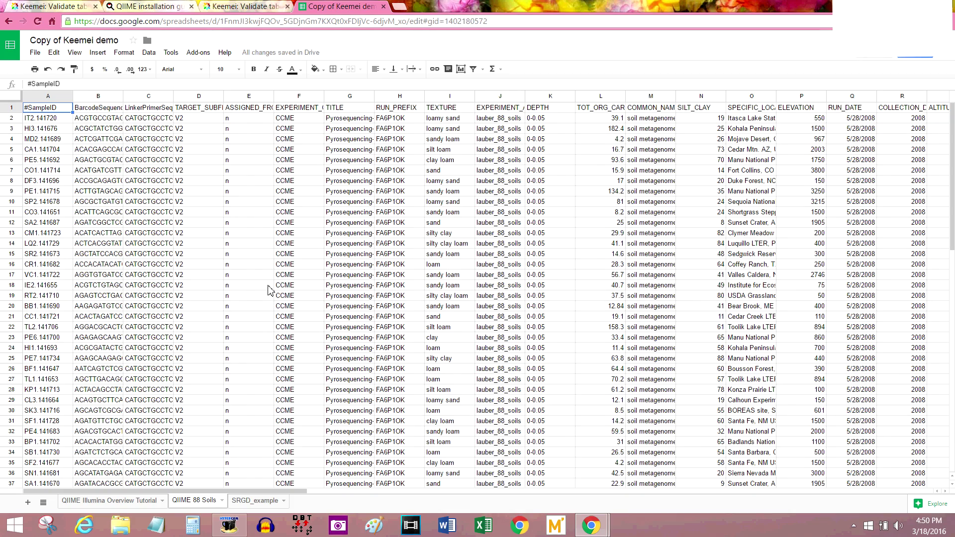
key(ctrl+minus)
key(ctrl+minus)
key(ctrl+minus)
key(ctrl+minus)
key(ctrl+minus)
key(ctrl+minus)
click(199, 52)
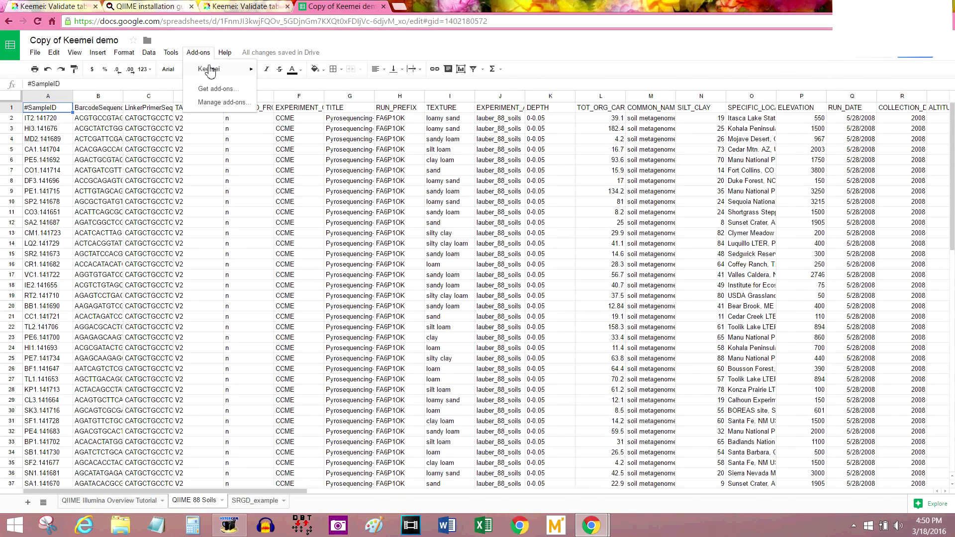
Validate QIIME 88 Soils and jump to its apostrophe warnings in O46 and O66
mouse_move(211, 71)
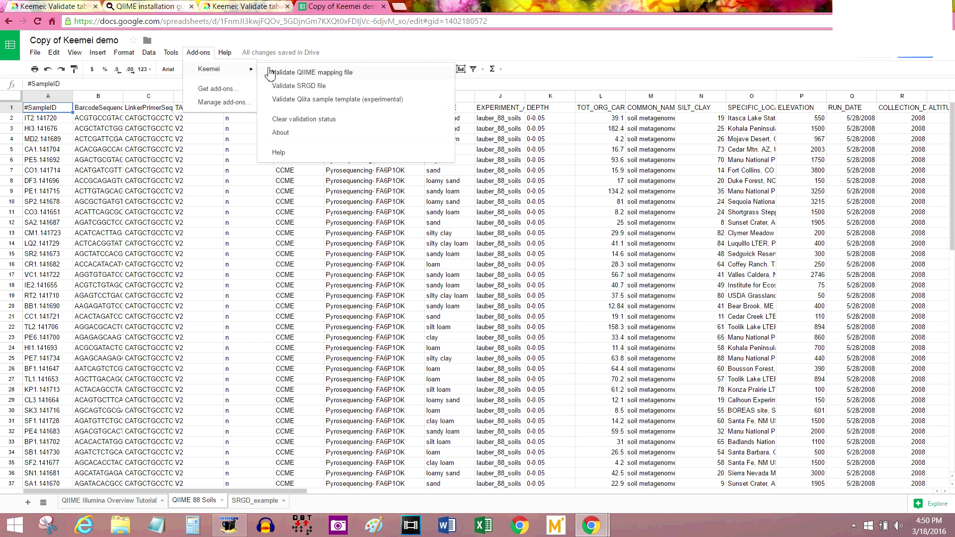
click(271, 73)
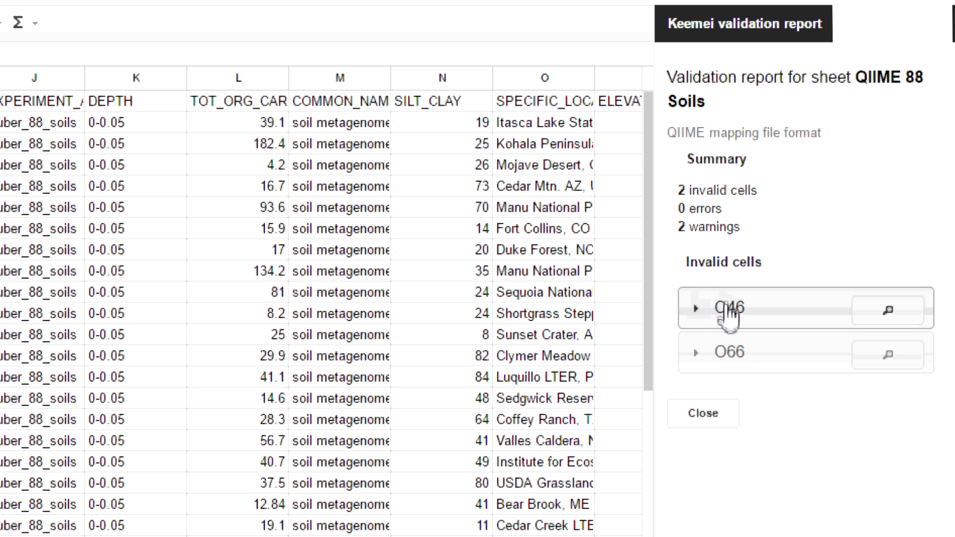
click(842, 213)
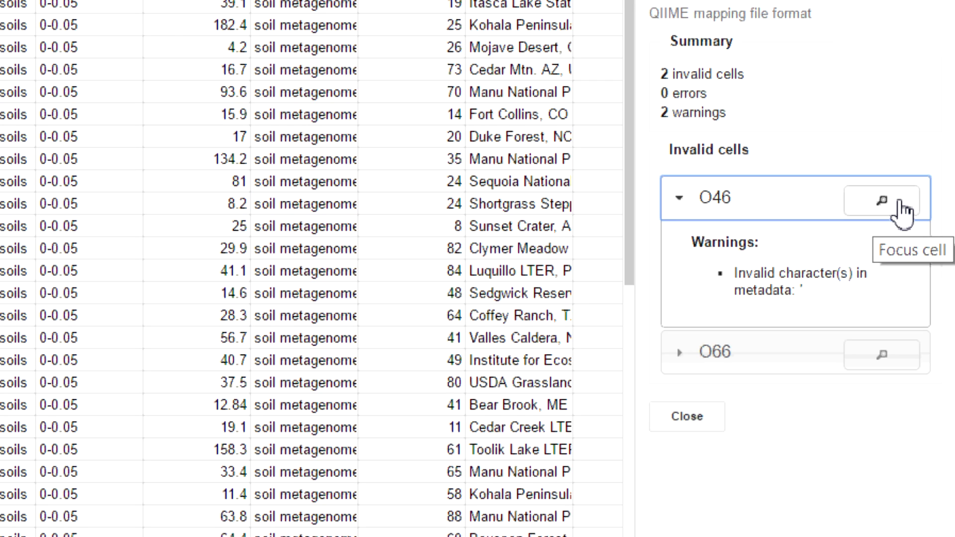
click(900, 204)
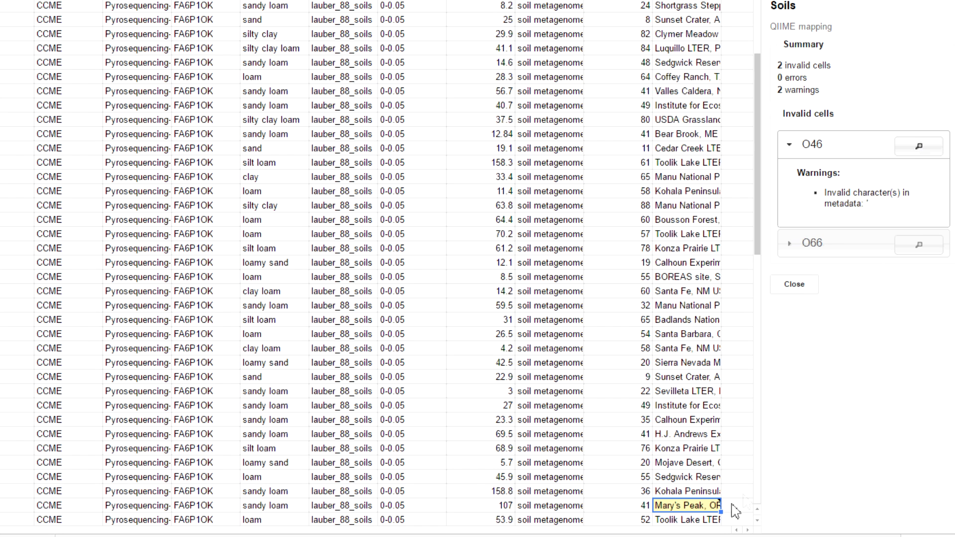
mouse_move(654, 505)
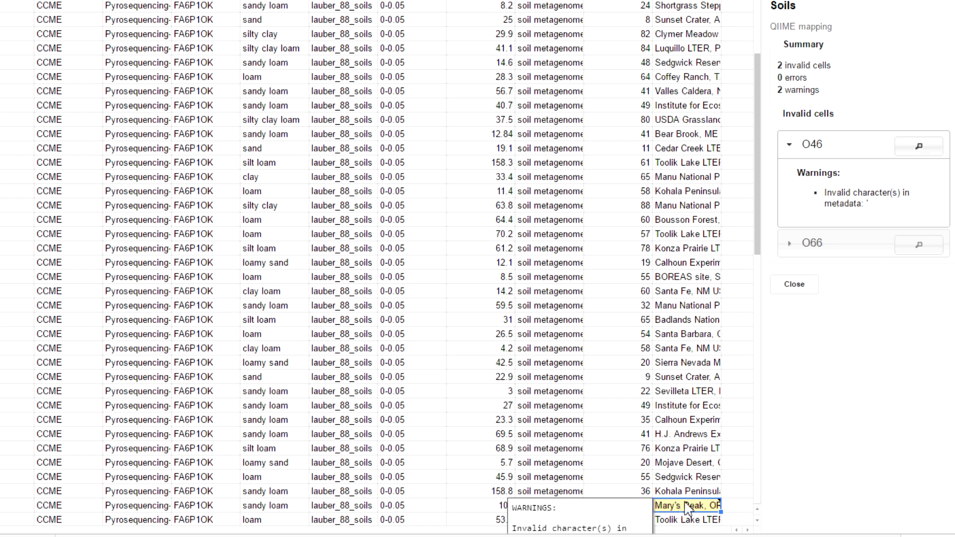
scroll(689, 507, down, 3)
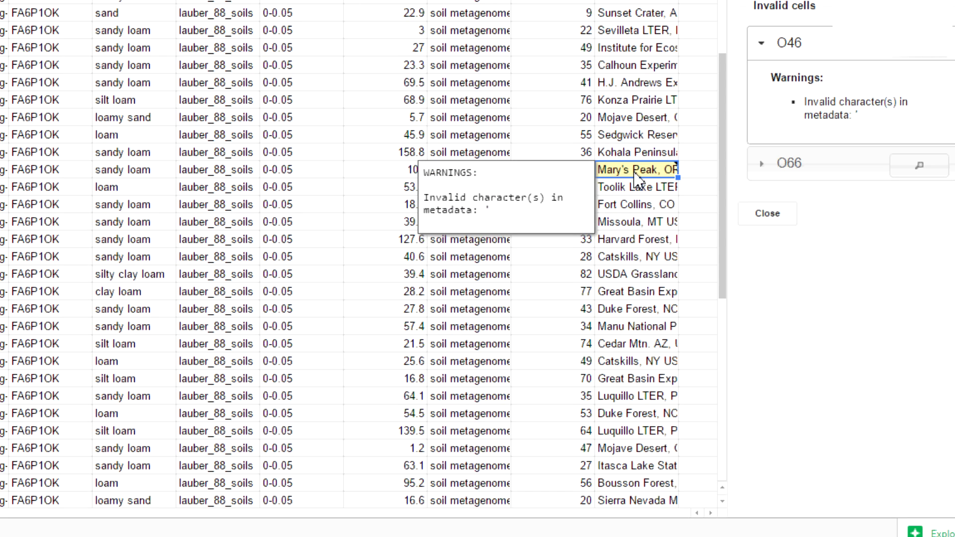
click(939, 176)
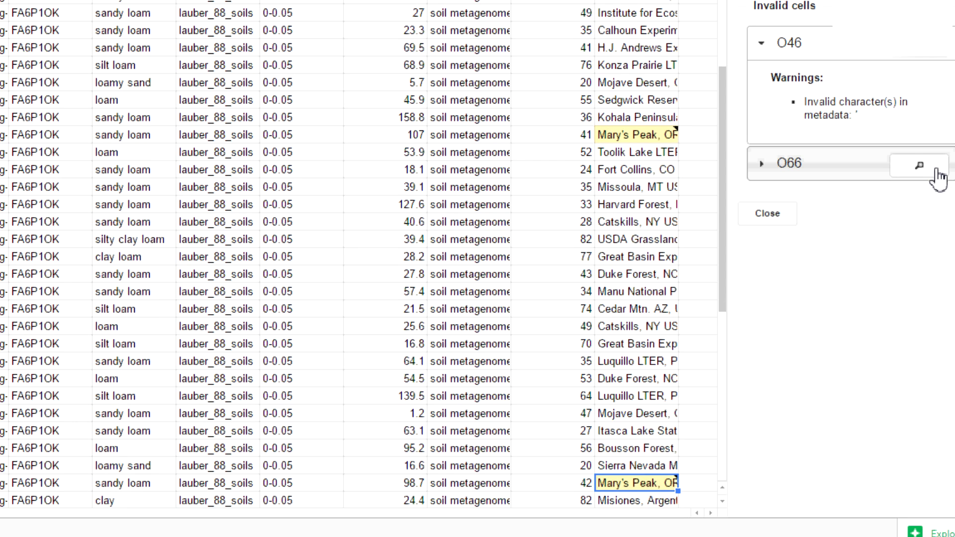
mouse_move(617, 488)
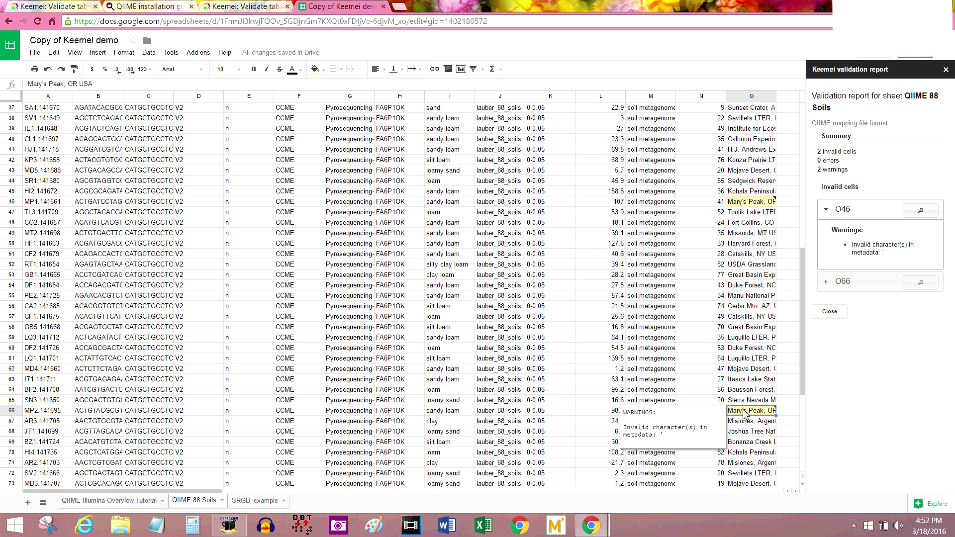
Delete the apostrophe so O46 reads 'Marys Peak, OR USA'
double_click(745, 412)
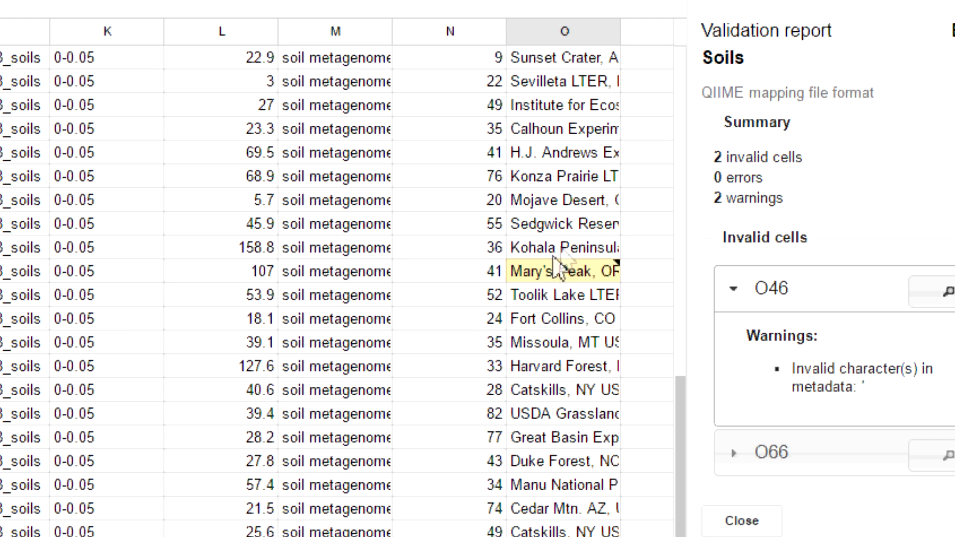
double_click(745, 201)
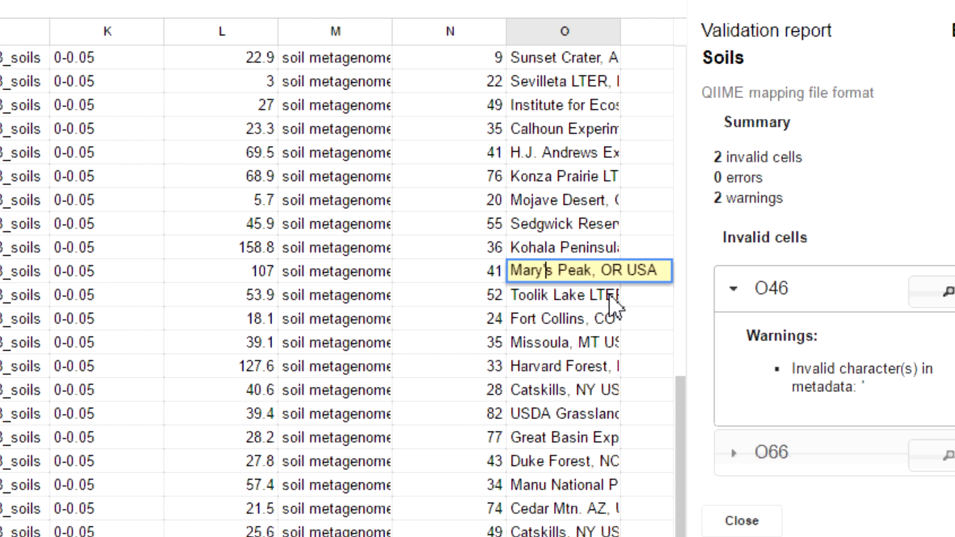
key(BackSpace)
key(Return)
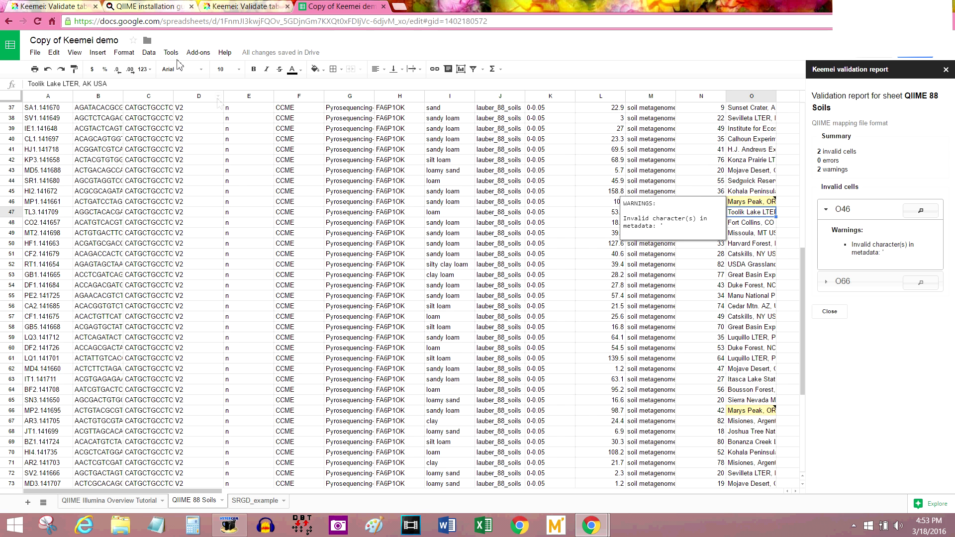
Revalidate as a QIIME mapping file, confirm the All's well result, and close the report
click(198, 52)
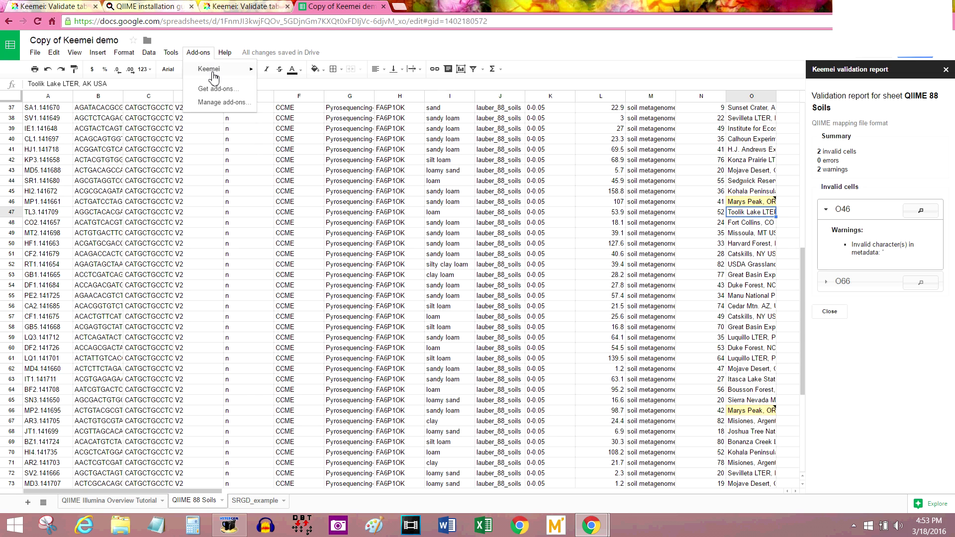
mouse_move(209, 73)
click(282, 74)
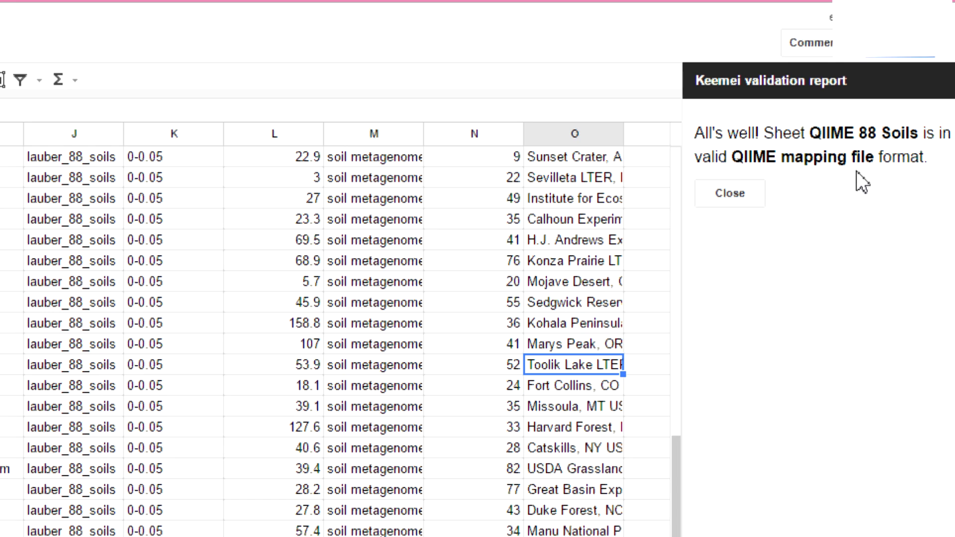
click(746, 195)
Scroll across the columns to the underscore-joined description in BG4, then back to B9
key(ctrl+Home)
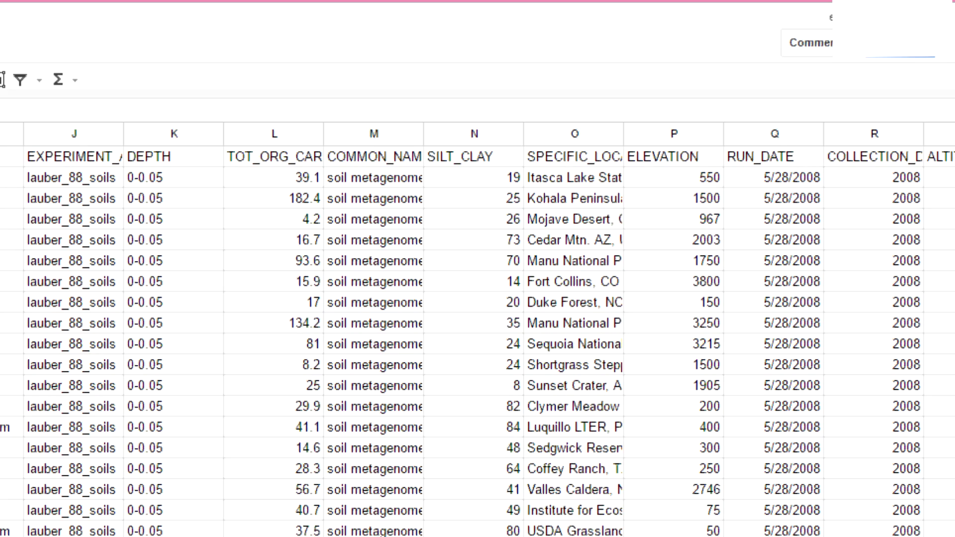
scroll(478, 298, right, 10)
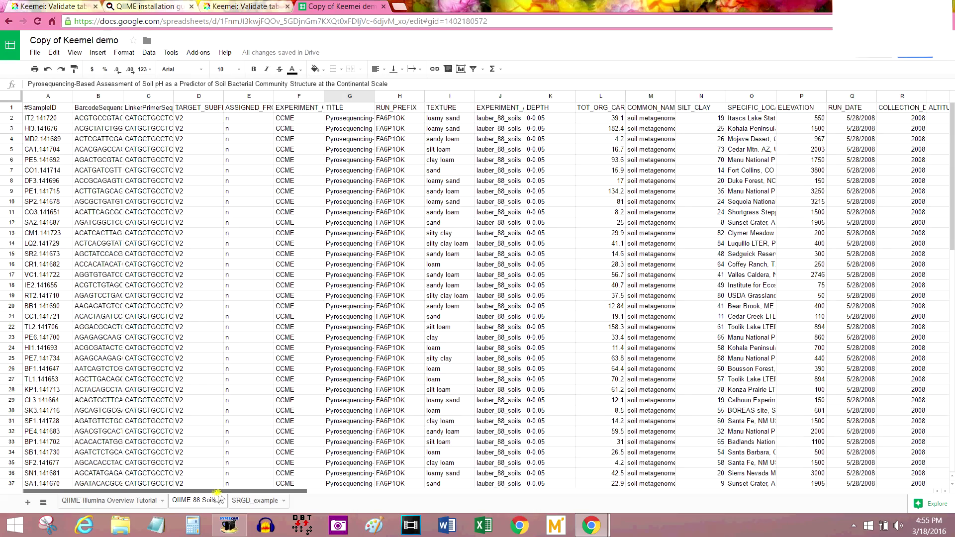
drag(285, 492, 941, 454)
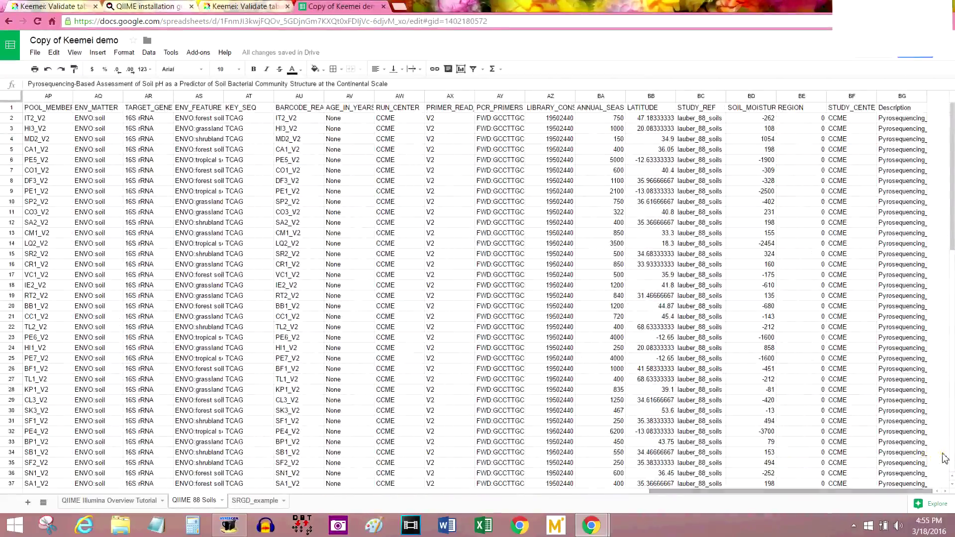
click(908, 141)
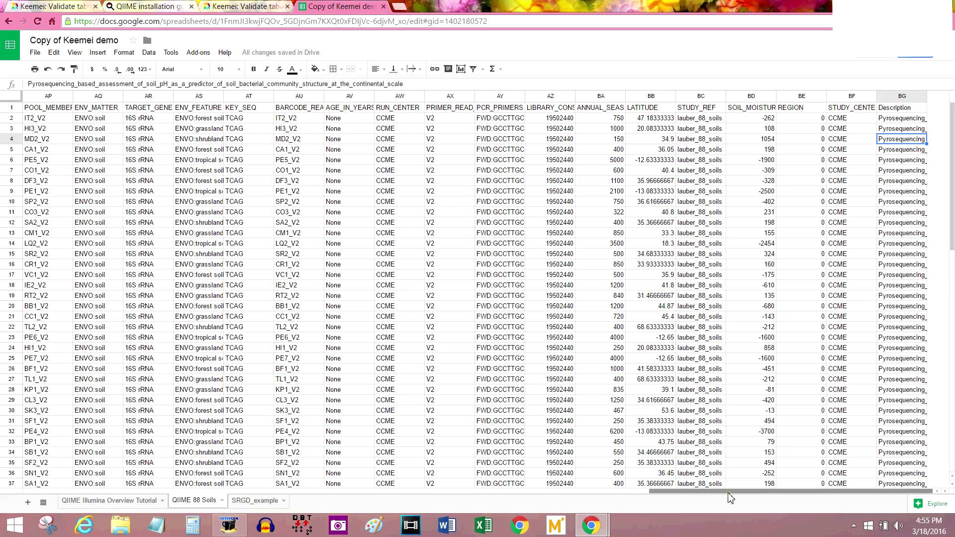
drag(728, 493, 70, 461)
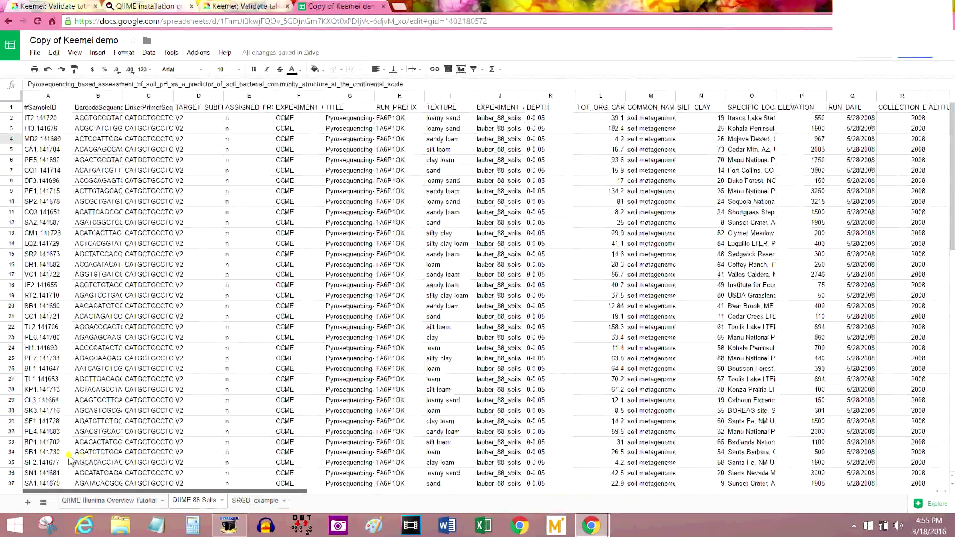
click(92, 191)
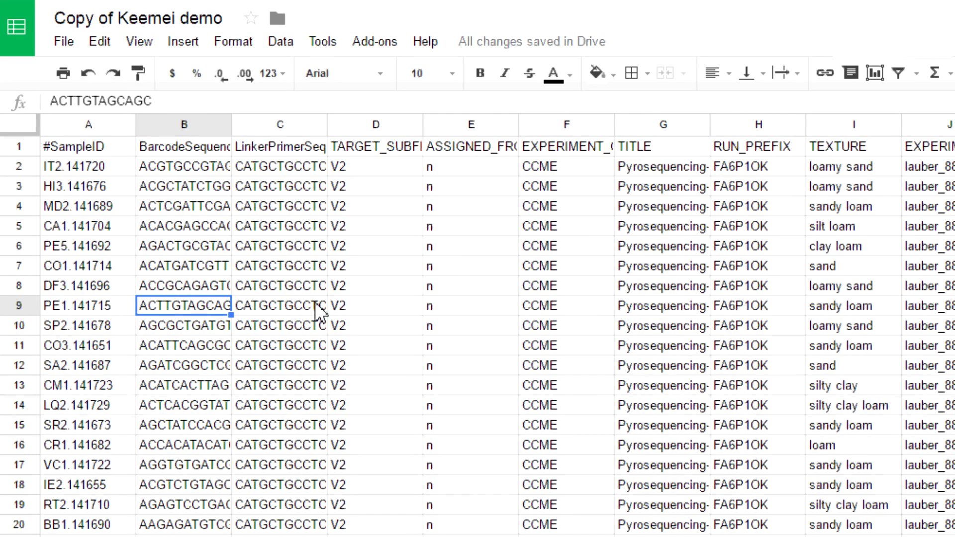
Download the QIIME 88 Soils sheet as a .tsv file and open it in Notepad
click(64, 43)
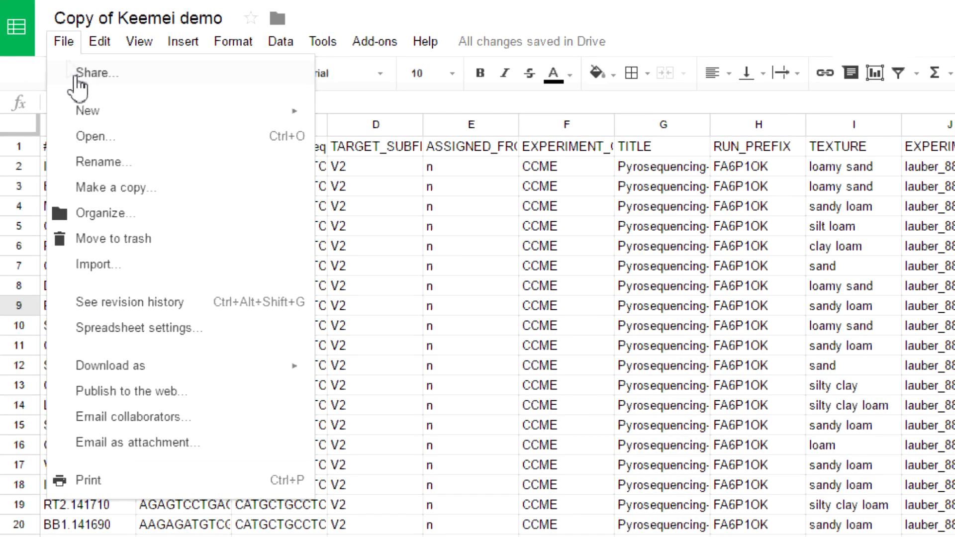
mouse_move(254, 379)
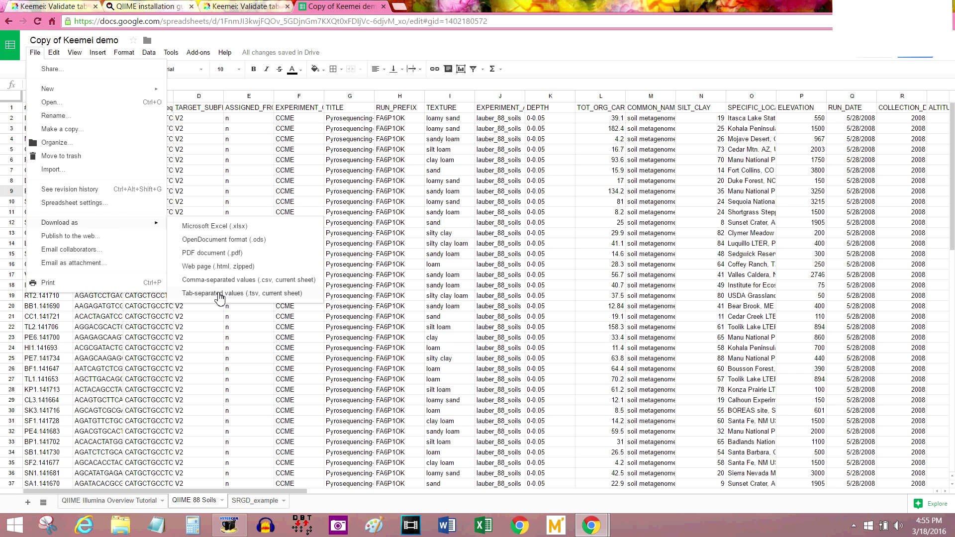
click(219, 294)
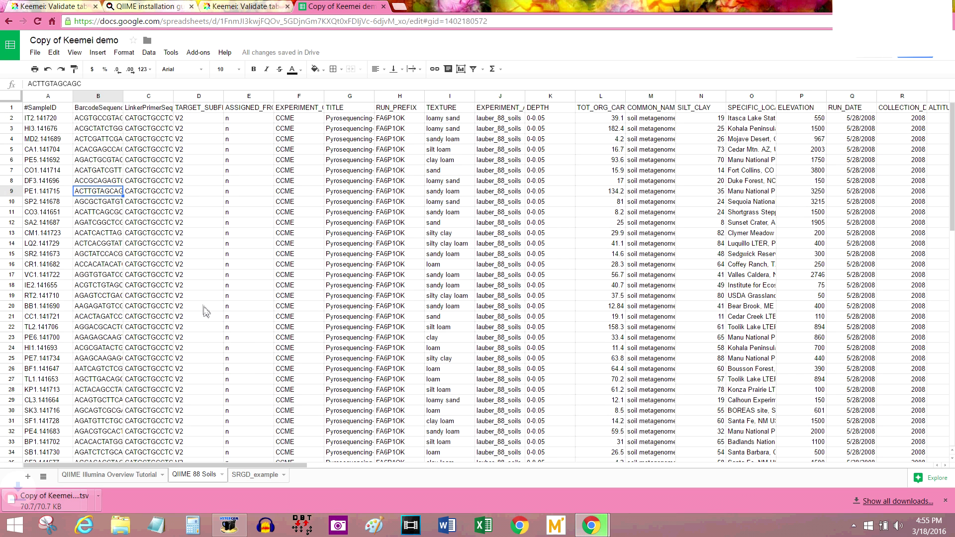
click(35, 502)
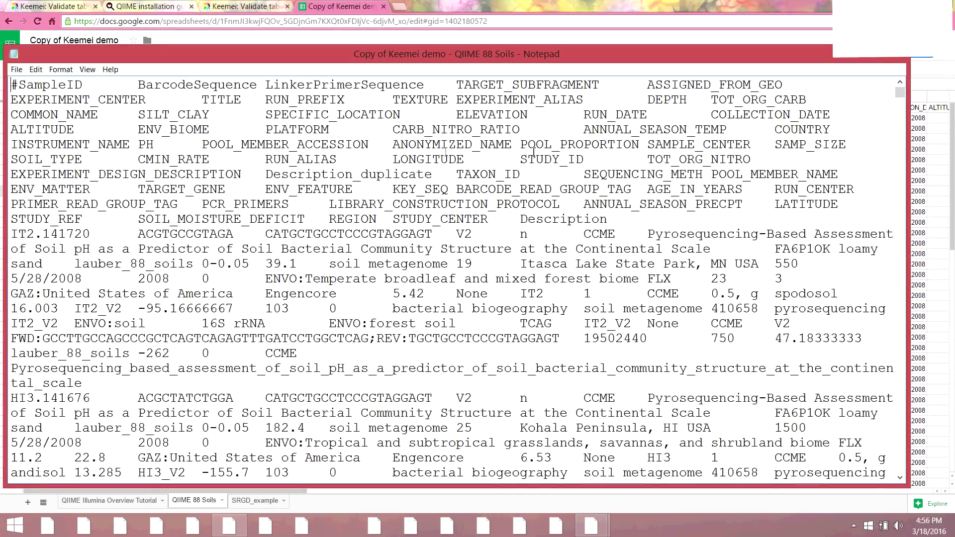
Scroll through the exported TSV in Notepad, then return to the spreadsheet and select cell F12
scroll(534, 152, down, 2)
scroll(696, 124, up, 2)
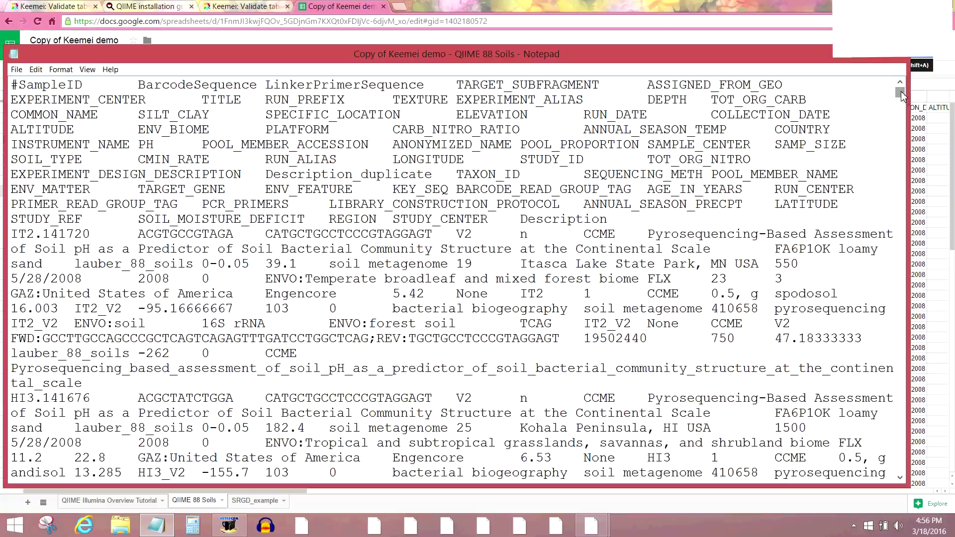
drag(902, 94, 916, 486)
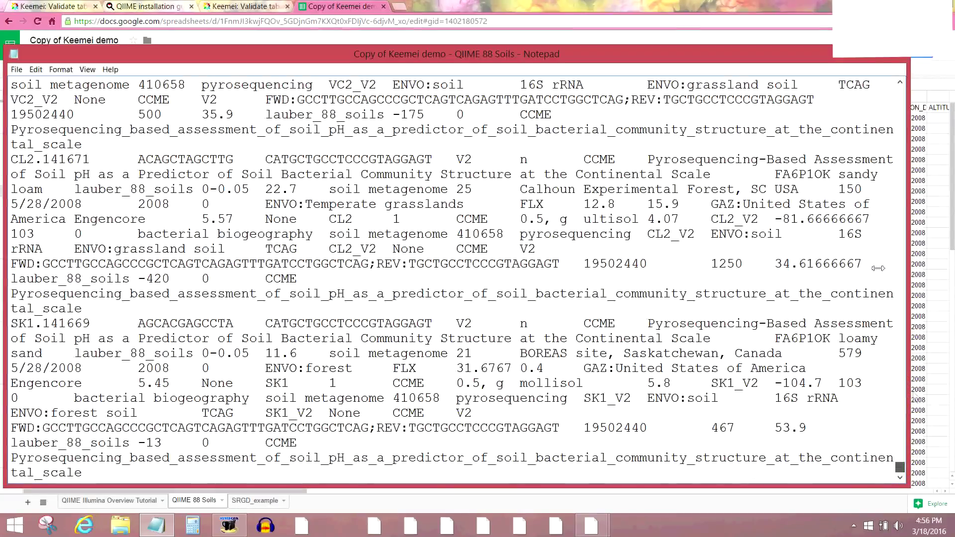
click(896, 60)
click(313, 222)
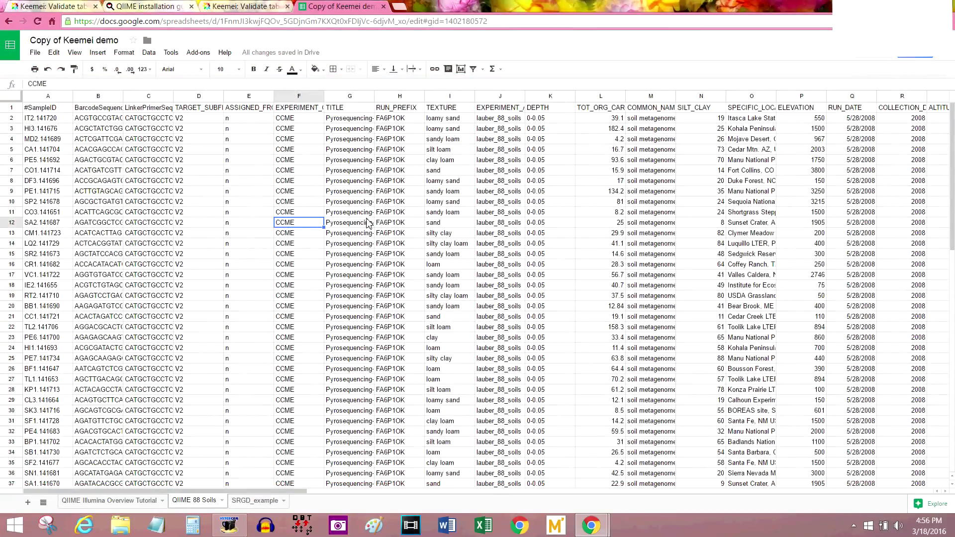
Switch to the SRGD_example sheet and bring up the Keemei add-on menu
click(243, 503)
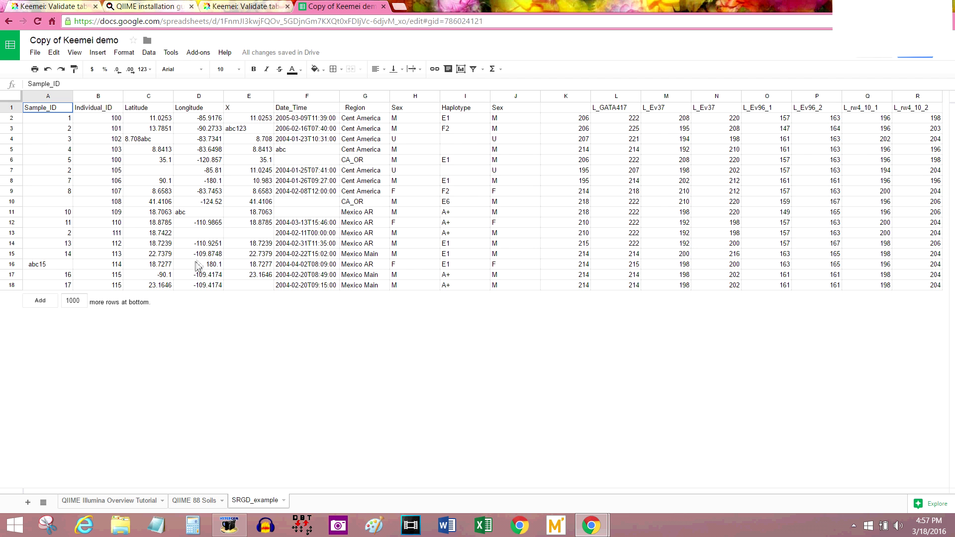
click(209, 52)
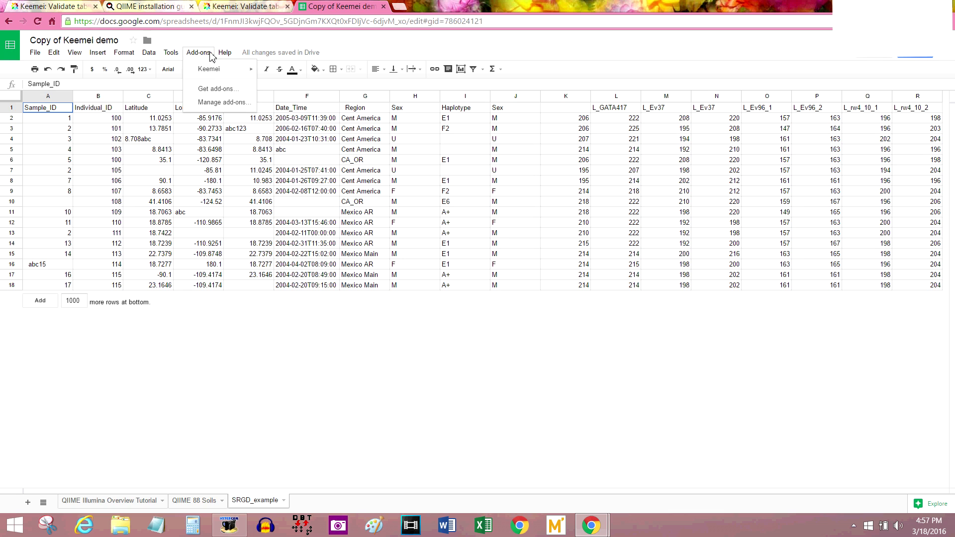
mouse_move(217, 73)
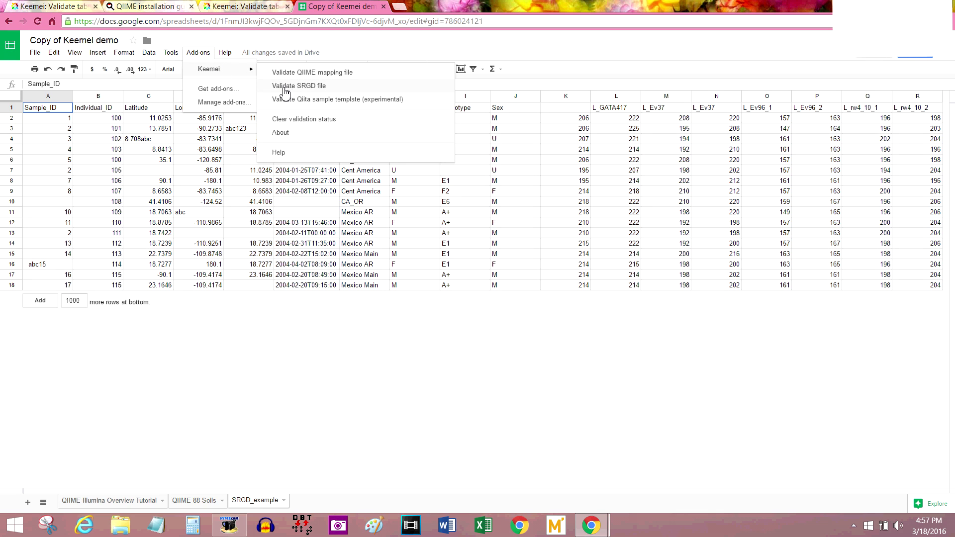
Validate SRGD_example with Keemei, review the 24 errors and 6 warnings, and inspect cell E18
click(284, 88)
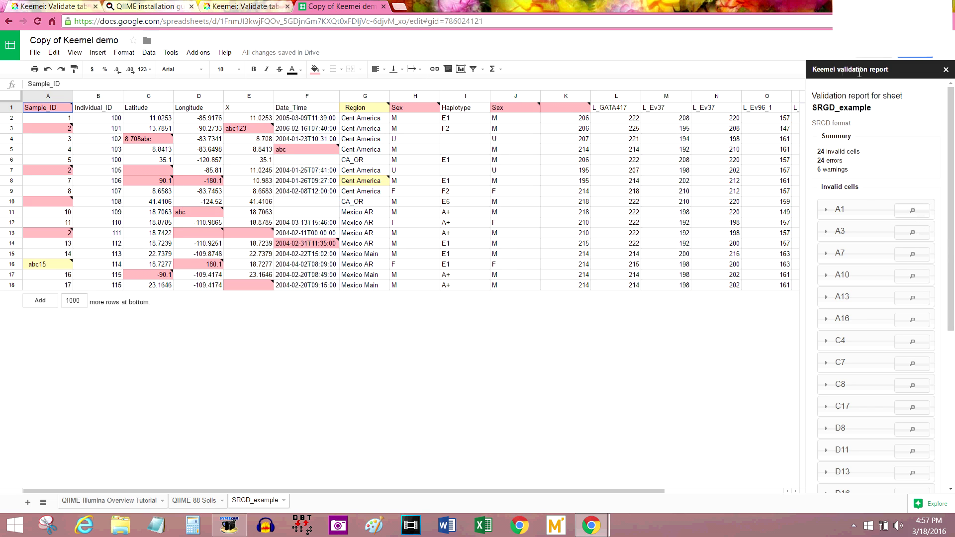
scroll(876, 200, down, 5)
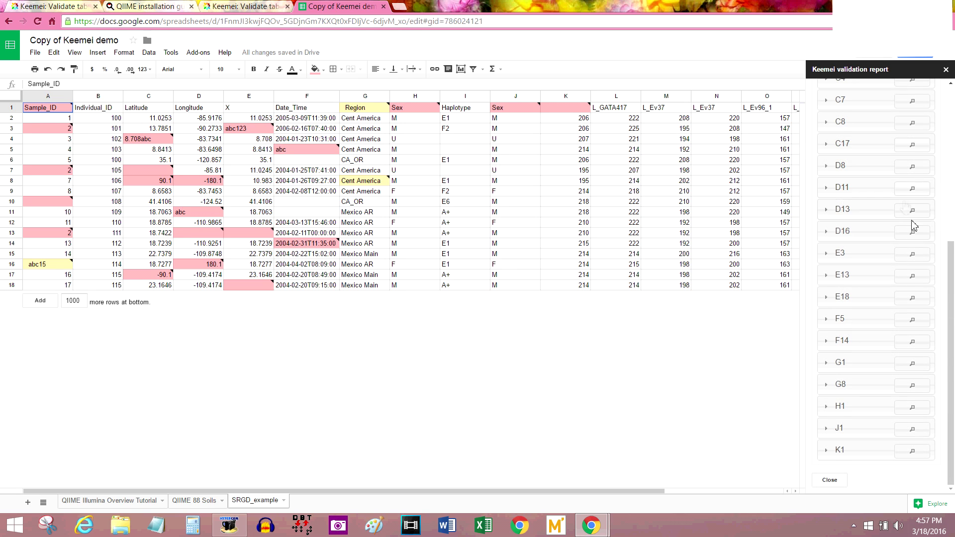
scroll(910, 229, up, 5)
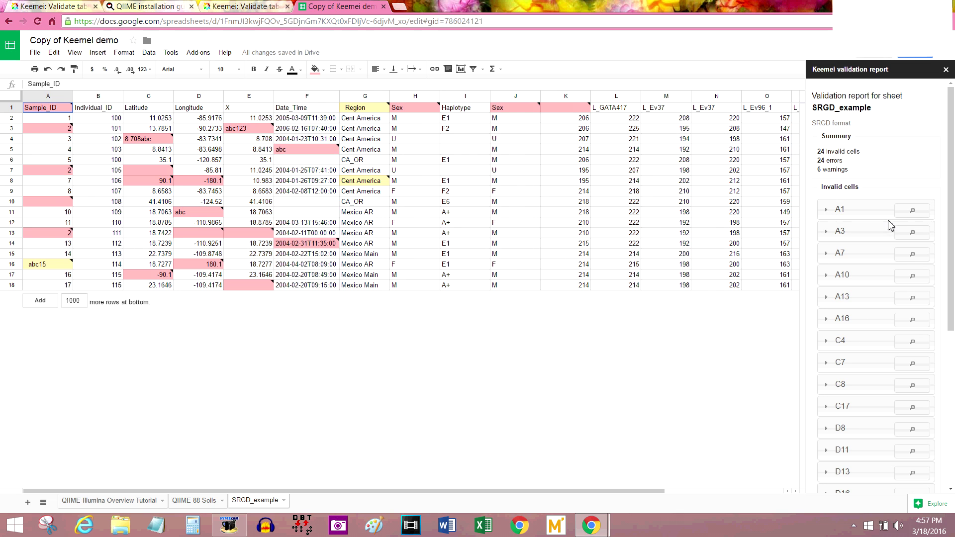
click(262, 285)
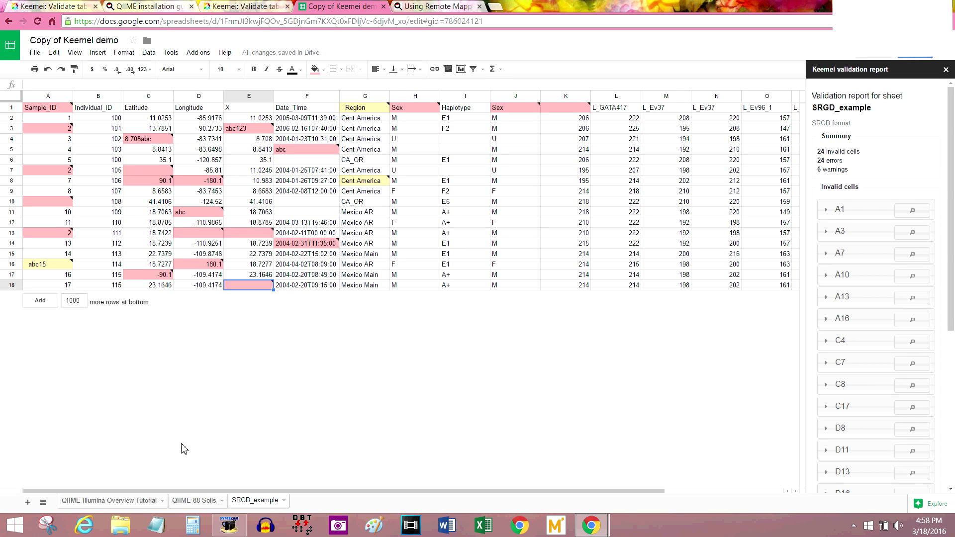
Read the publishing steps in QIIME's Using Remote Mapping Files tutorial, then return to QIIME 88 Soils
click(194, 500)
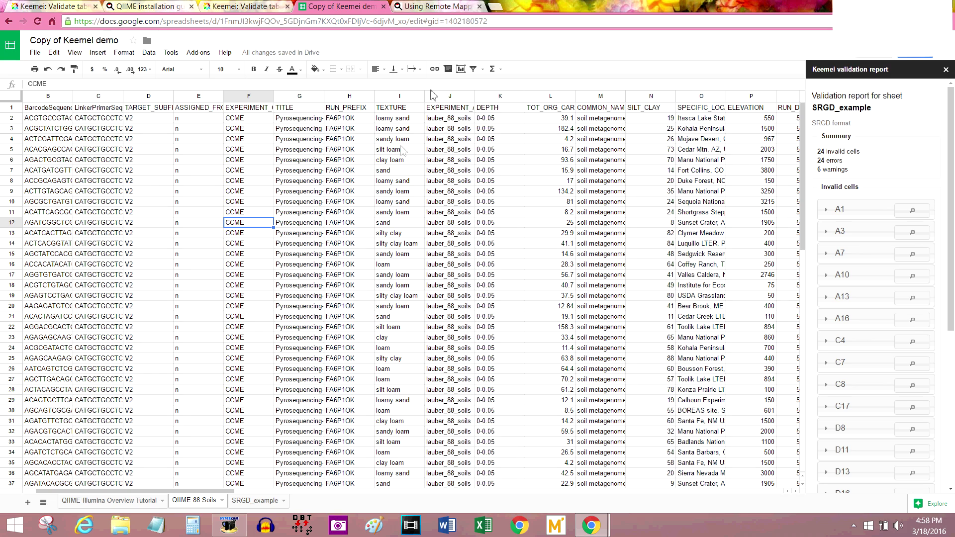
click(433, 7)
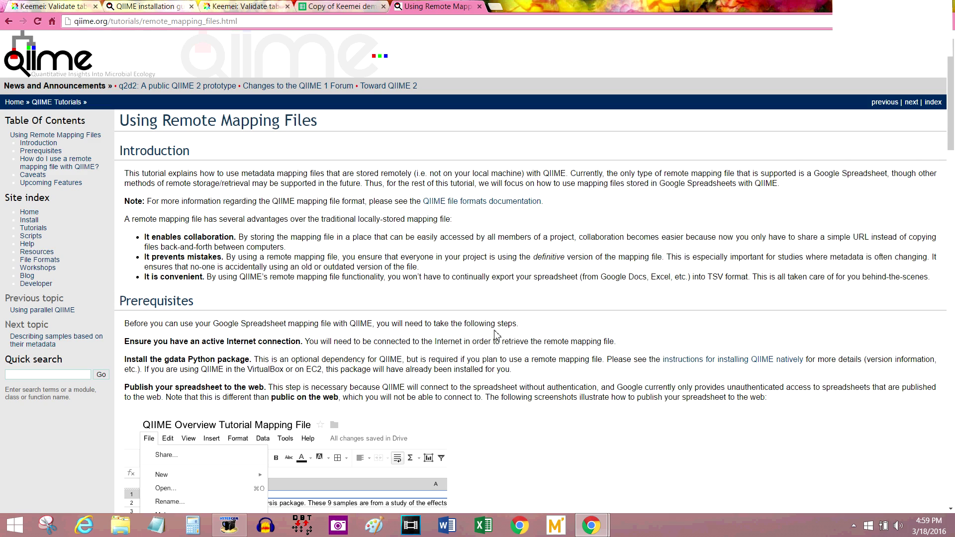
scroll(492, 338, down, 4)
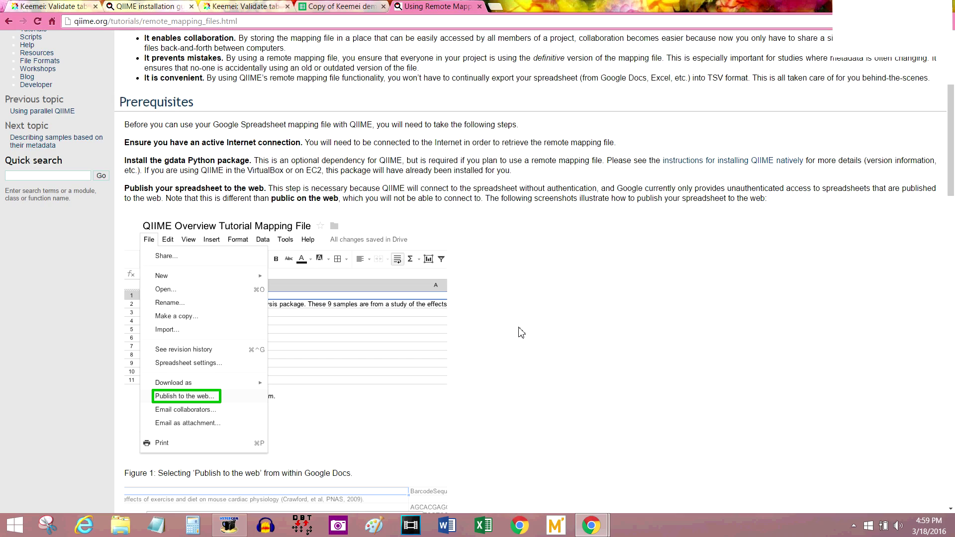
scroll(519, 332, up, 4)
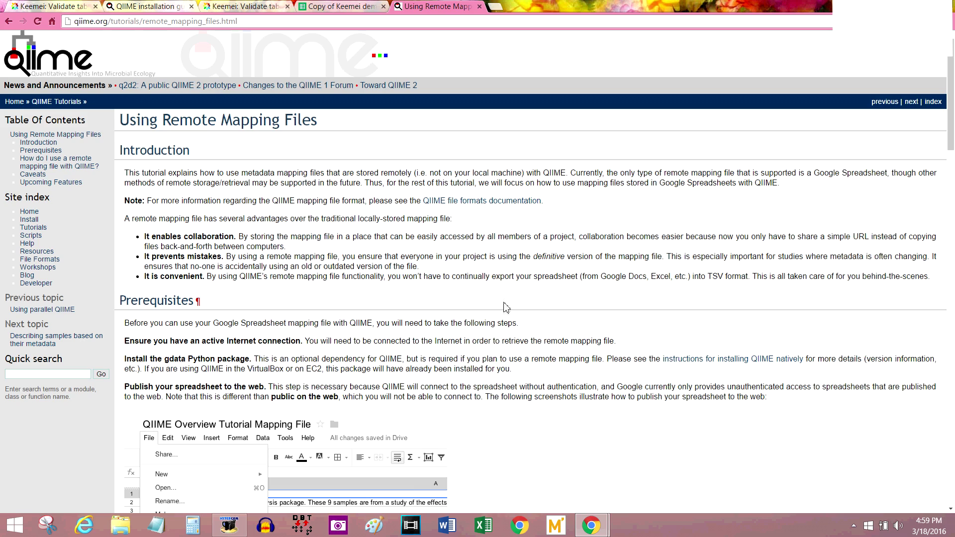
scroll(379, 250, down, 7)
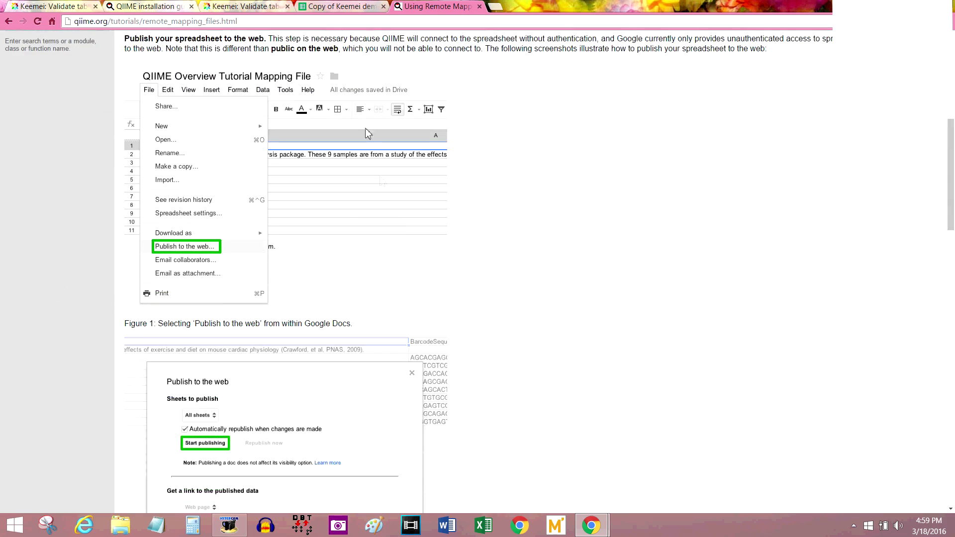
click(338, 6)
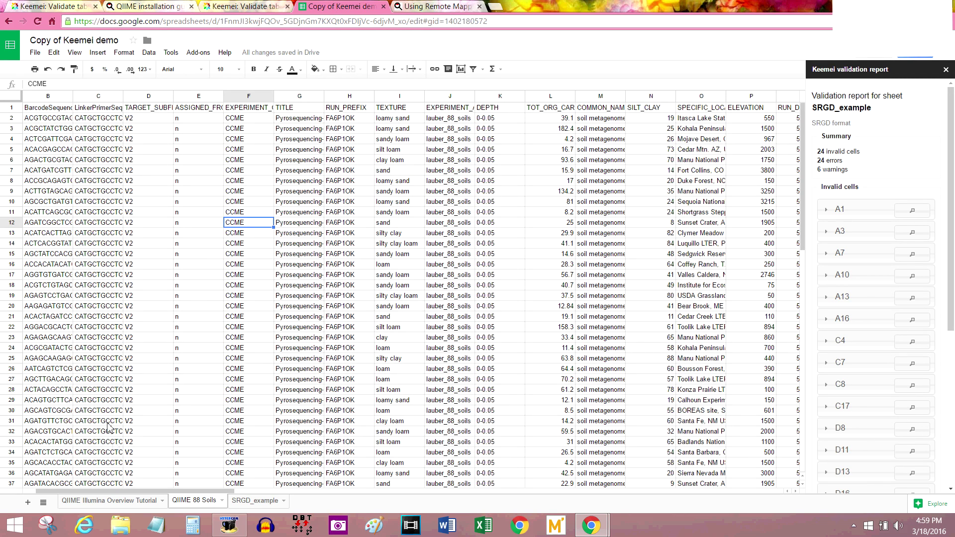
Show the QIIME Illumina Overview Tutorial sheet with its sample IDs, barcodes and body sites
click(99, 504)
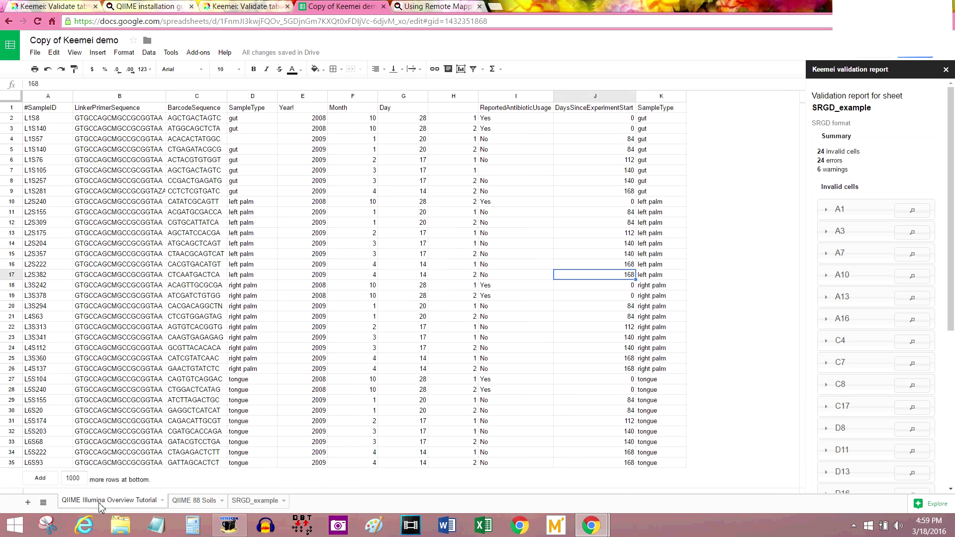